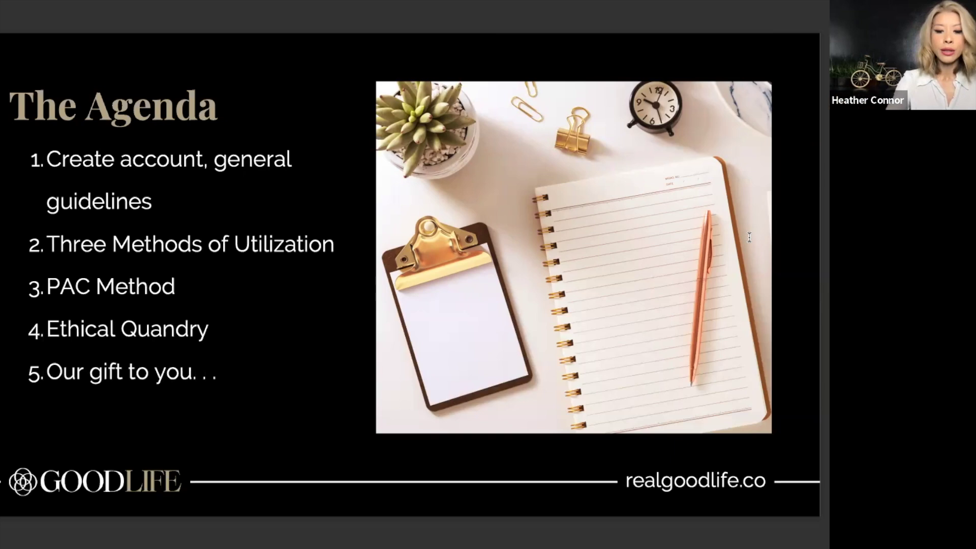
- Advance the shared slideshow to the 'Create Account & General Guidelines' slide, Step 1: sign up
{"action": "key", "text": "Right"}
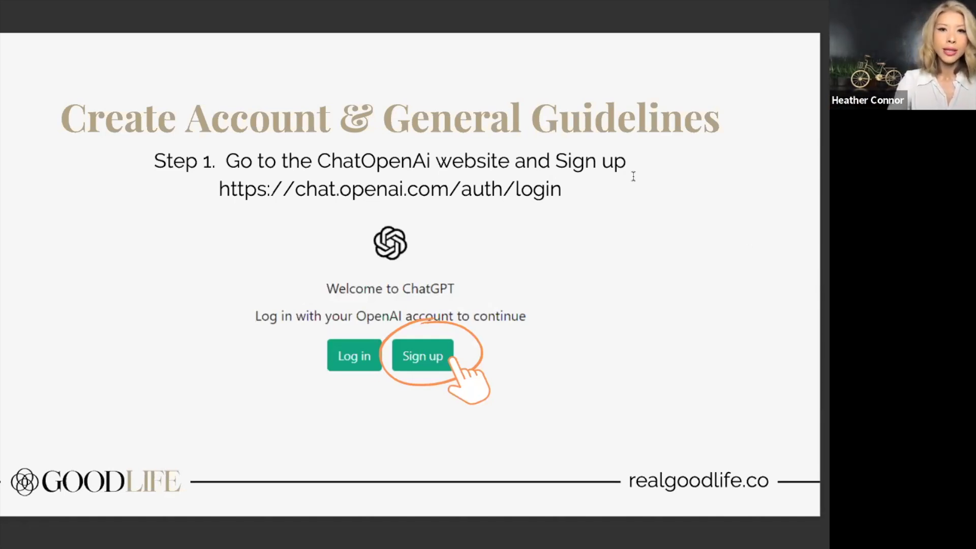
- Move to Step 2, creating an account via email, Google, or Microsoft (page 9 of 21)
{"action": "key", "text": "Right"}
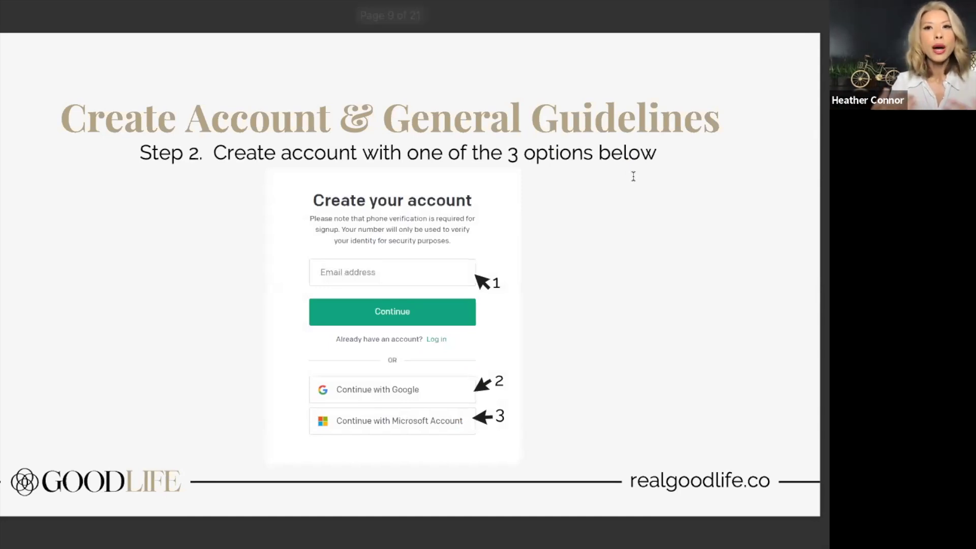
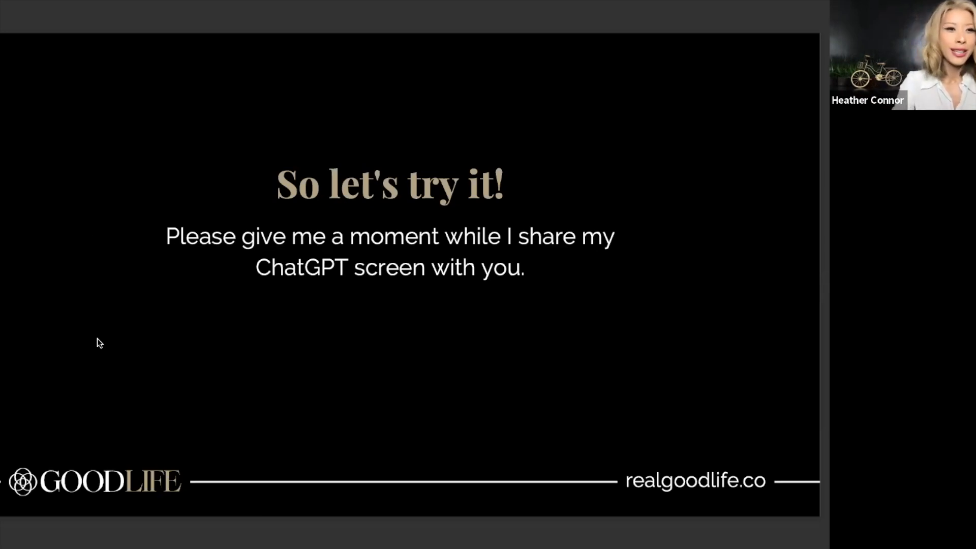
- Switch the Zoom share from the slide deck to the Chrome window on the Zoom Join Meeting page
{"action": "mouse_move", "coordinate": [209, 2]}
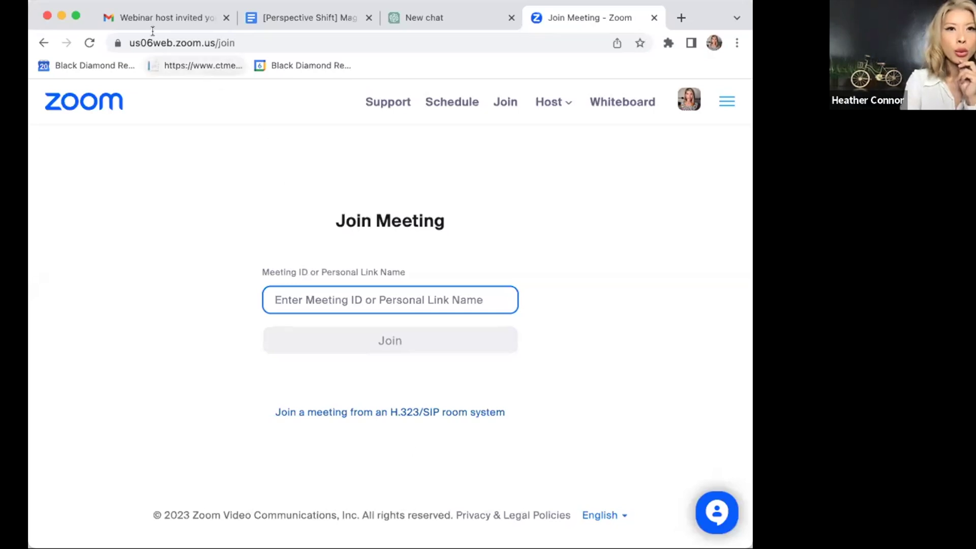
- Make the browser window full screen and switch to the ChatGPT 'New chat' tab
{"action": "left_click", "coordinate": [75, 13]}
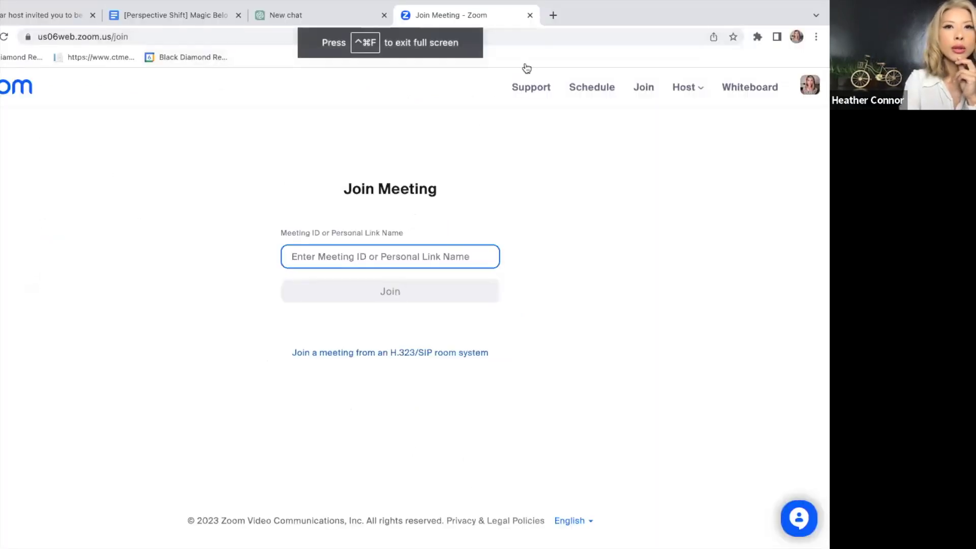
{"action": "left_click", "coordinate": [308, 14]}
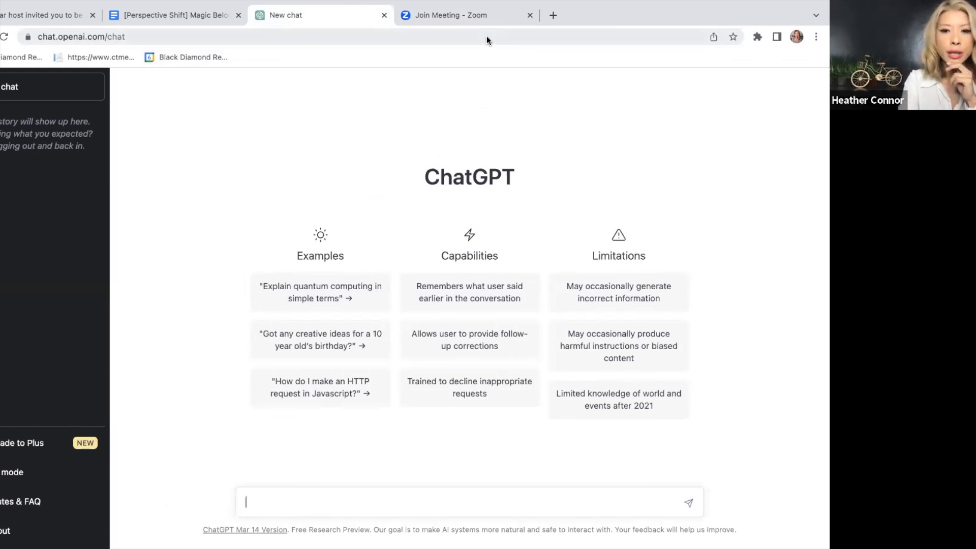
{"action": "left_click", "coordinate": [4, 40]}
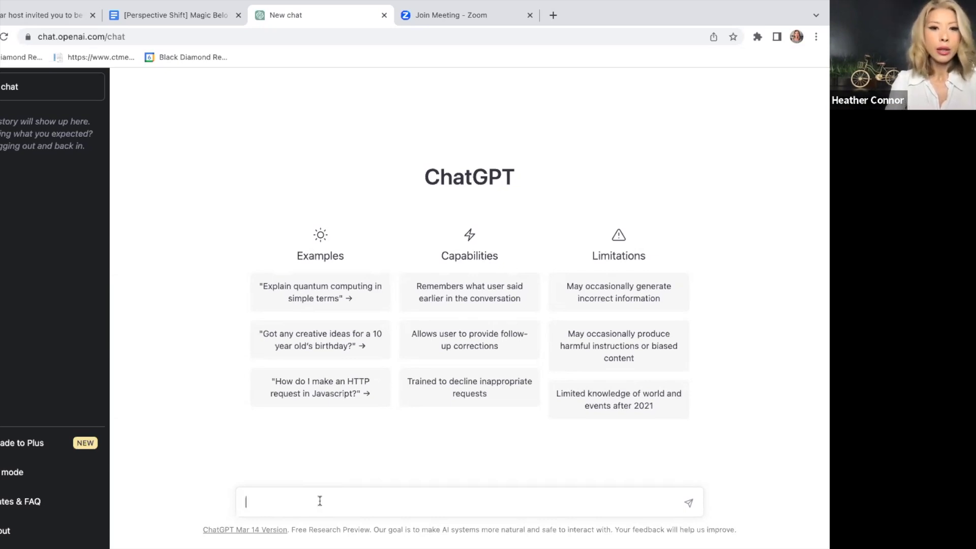
- Type 'Analyze the text below for style, voice and tone…' asking for a matching short-form article prompt
{"action": "type", "text": "Anal"}
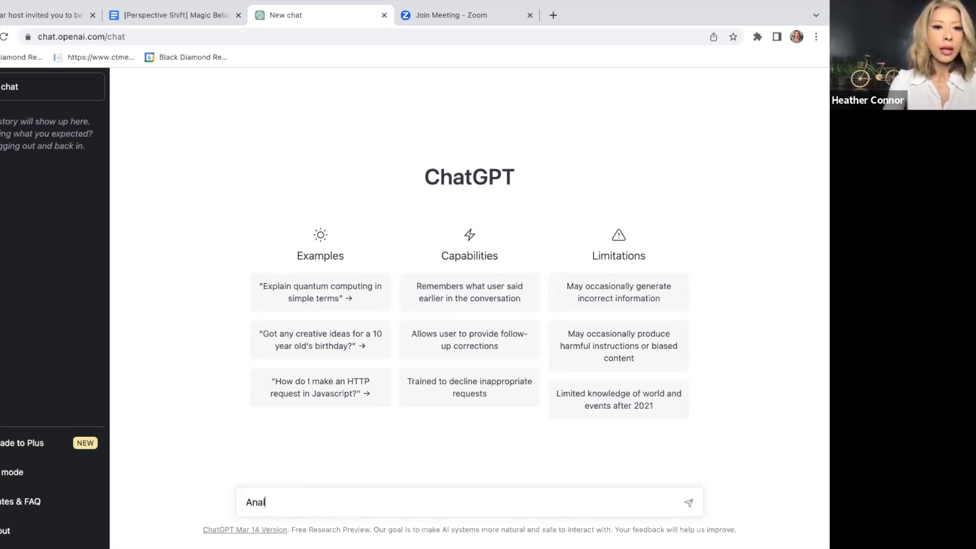
{"action": "type", "text": "yze the te"}
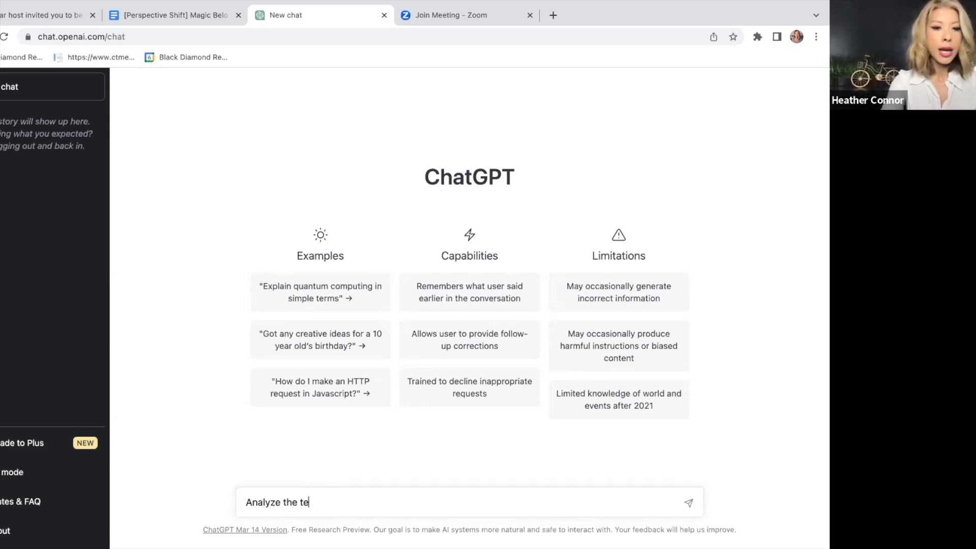
{"action": "type", "text": "xt below for style, voic"}
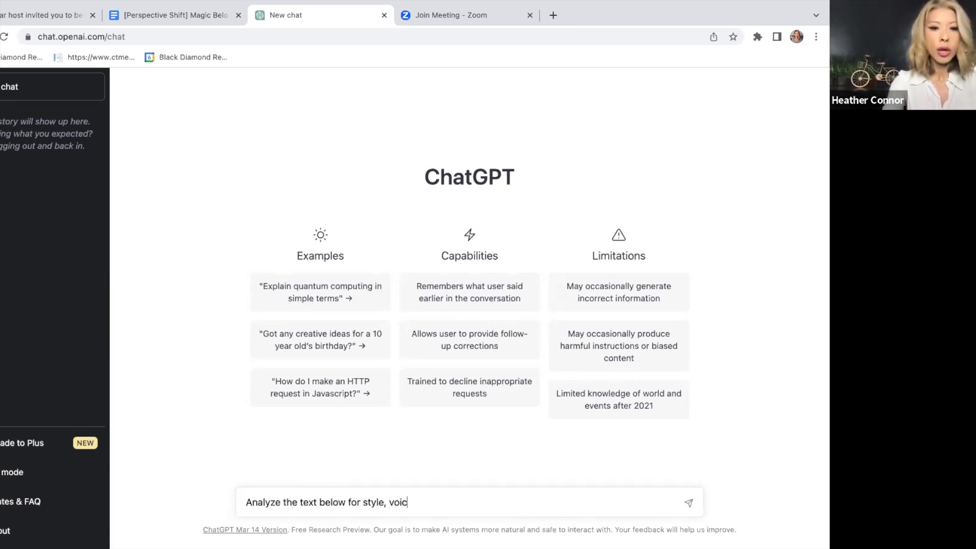
{"action": "type", "text": "e and tone. Utilizing natural language processing"}
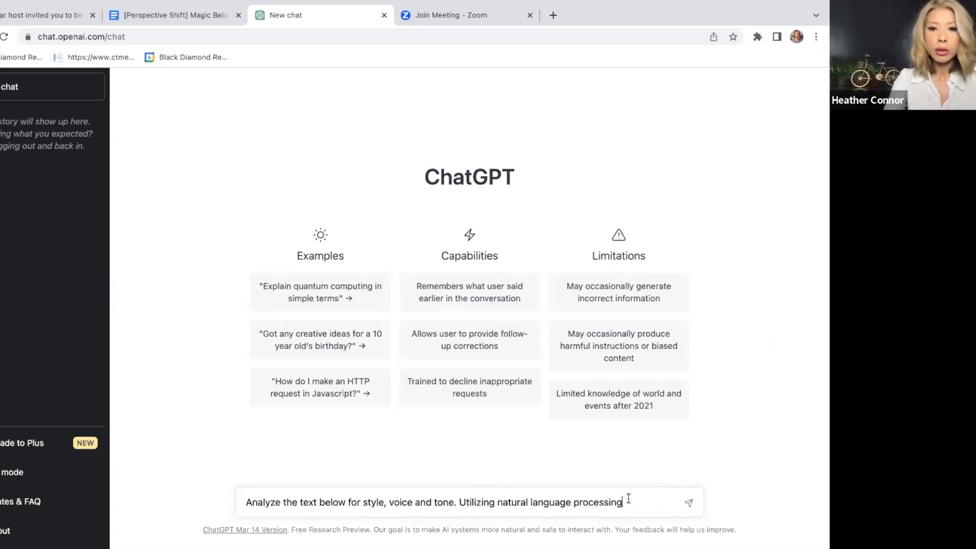
{"action": "type", "text": "an"}
{"action": "key", "text": "BackSpace"}
{"action": "key", "text": "BackSpace"}
{"action": "type", "text": "and create"}
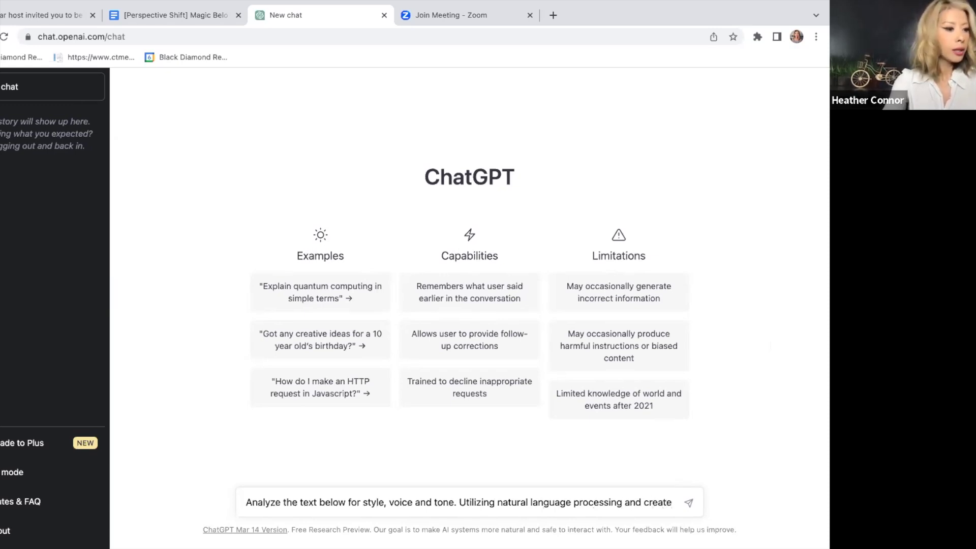
{"action": "type", "text": " a prompt"}
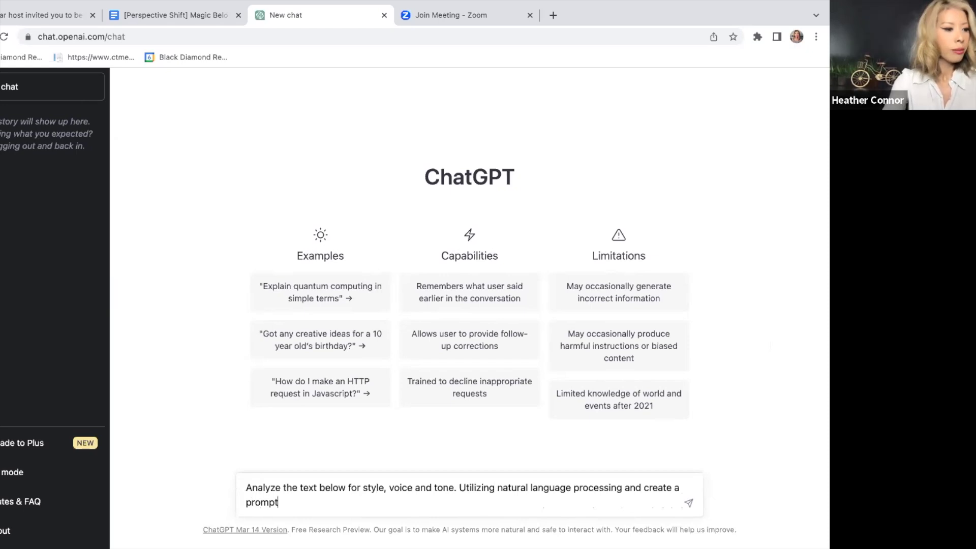
{"action": "type", "text": " to write a n"}
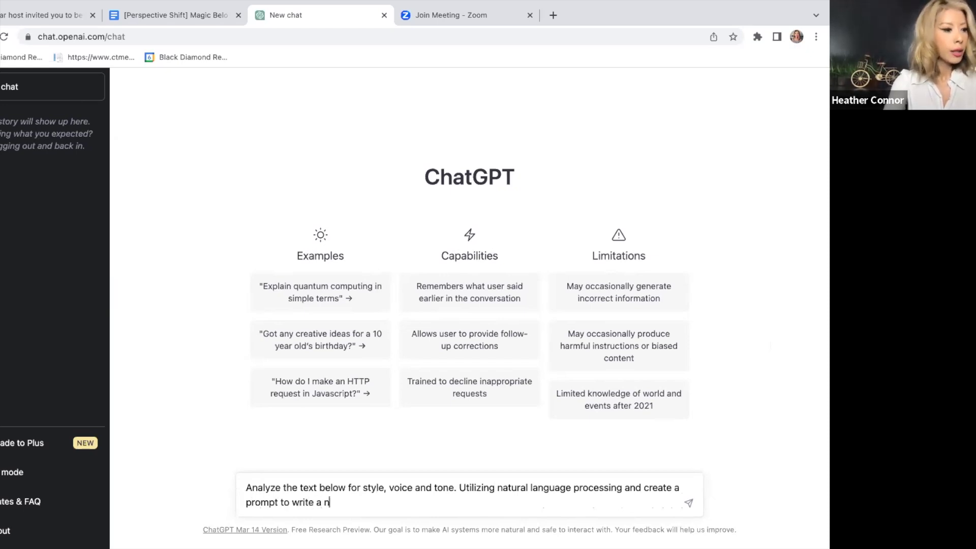
{"action": "type", "text": "ew shor"}
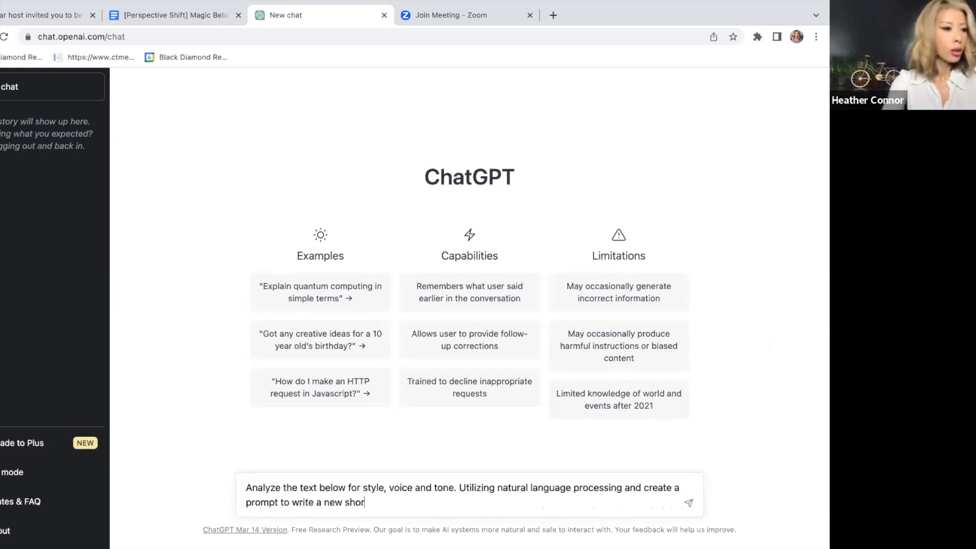
{"action": "type", "text": "t-f"}
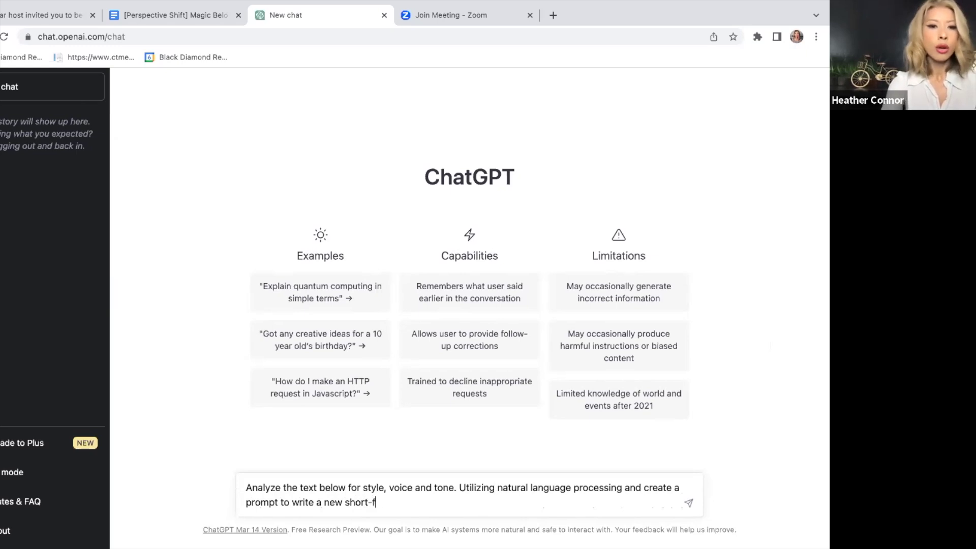
{"action": "type", "text": "orm"}
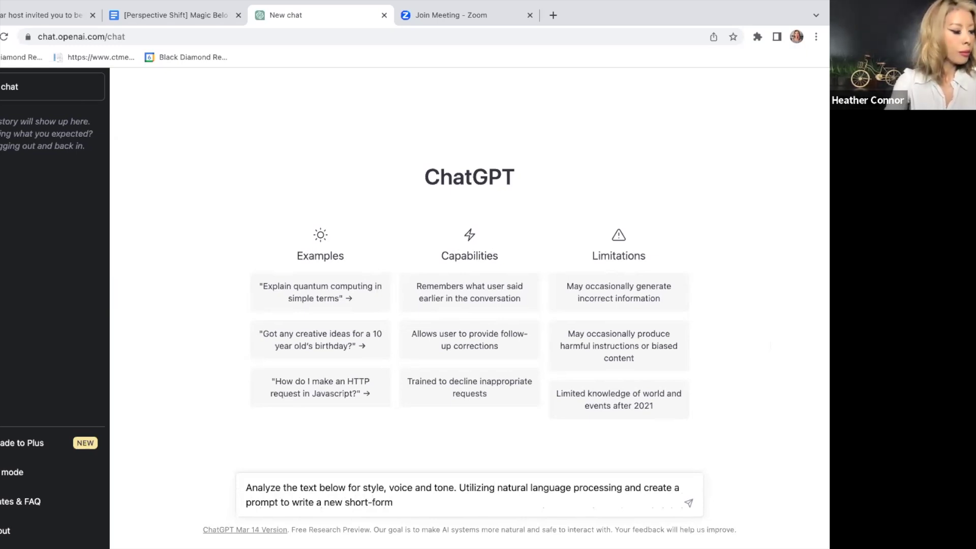
{"action": "type", "text": " articl"}
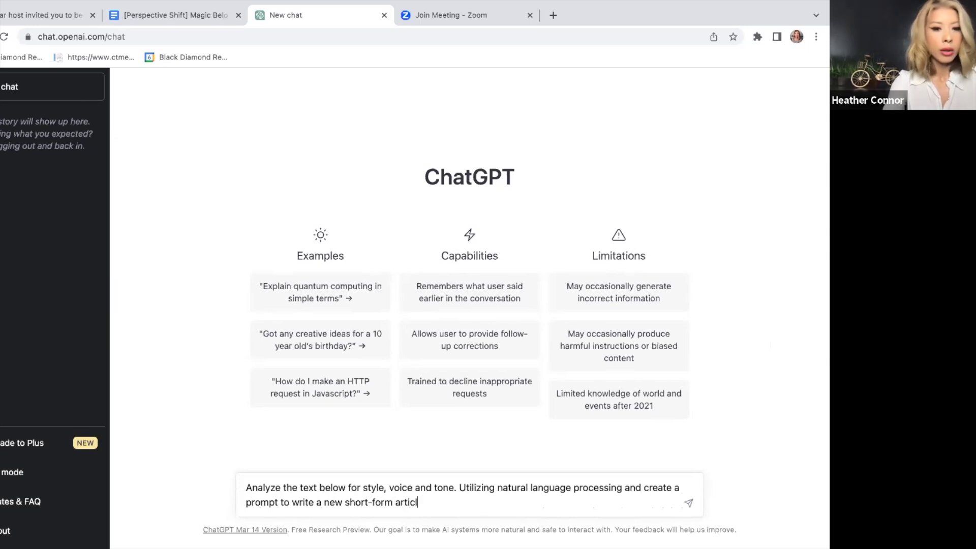
{"action": "type", "text": "e in the same sty"}
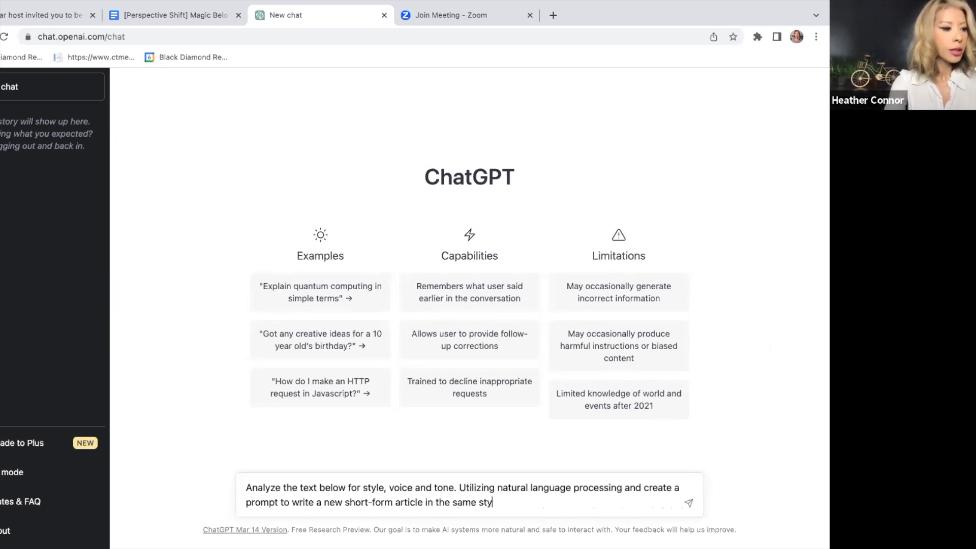
{"action": "type", "text": "le, voice and tone"}
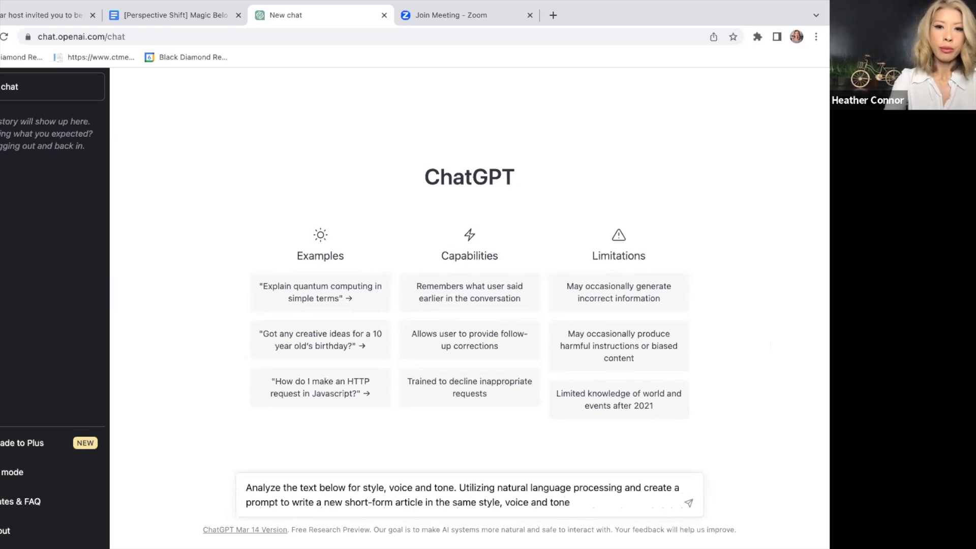
- Send the style, voice and tone analysis prompt to ChatGPT
{"action": "key", "text": "Return"}
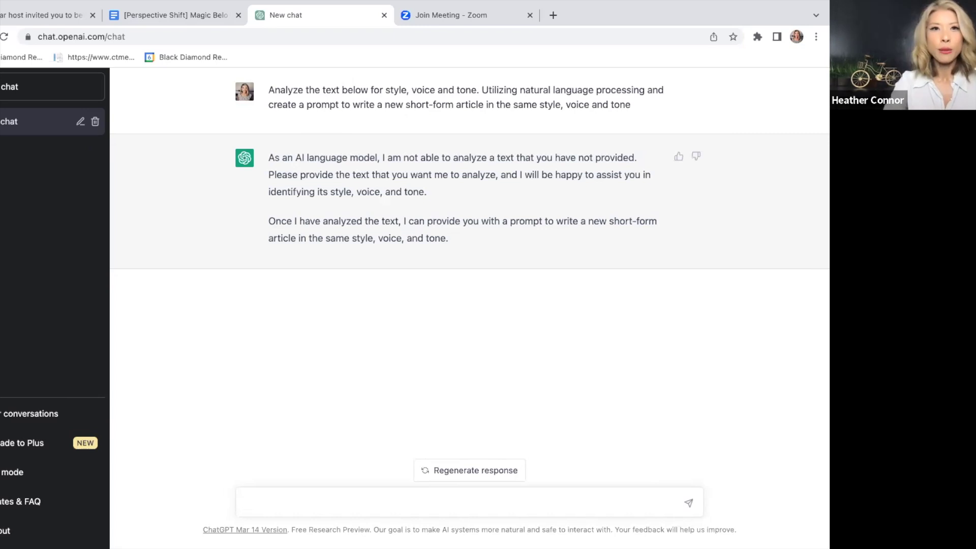
- Select the ski-racing article text in the '[Perspective Shift] Magic Below' Google Doc
{"action": "left_click", "coordinate": [195, 16]}
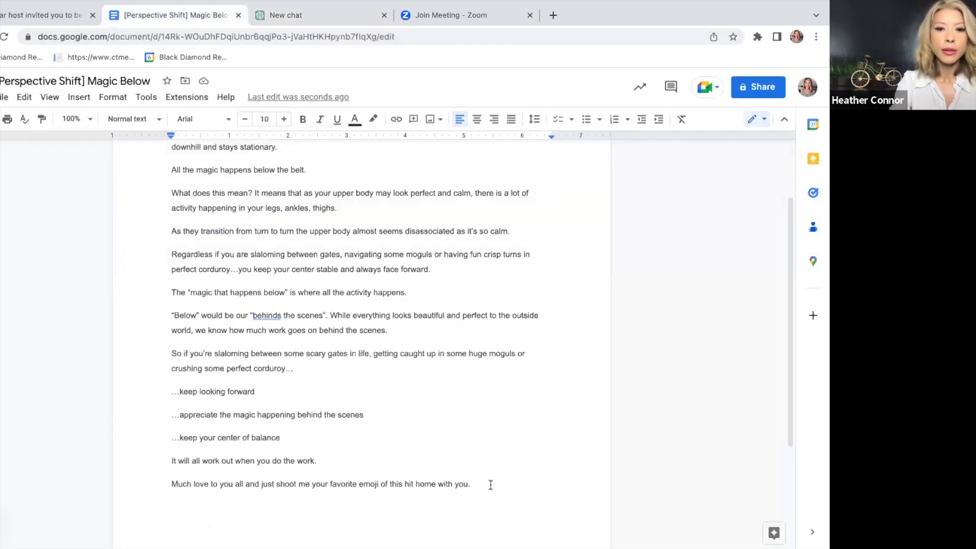
{"action": "scroll", "coordinate": [491, 484], "scroll_direction": "down", "scroll_amount": 1}
{"action": "left_click_drag", "start_coordinate": [483, 436], "coordinate": [164, 169]}
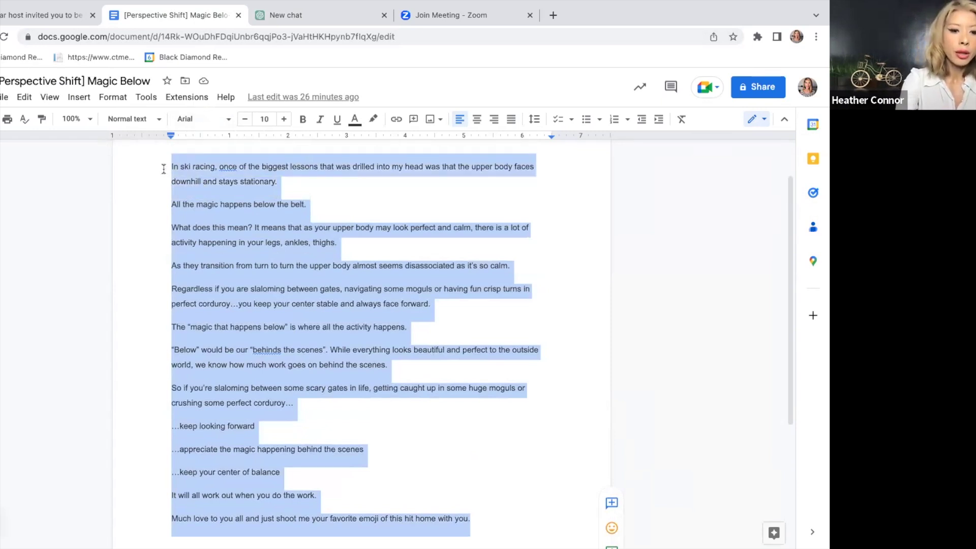
- Paste the ski-racing article into the ChatGPT New chat and send it for analysis
{"action": "left_click", "coordinate": [313, 16]}
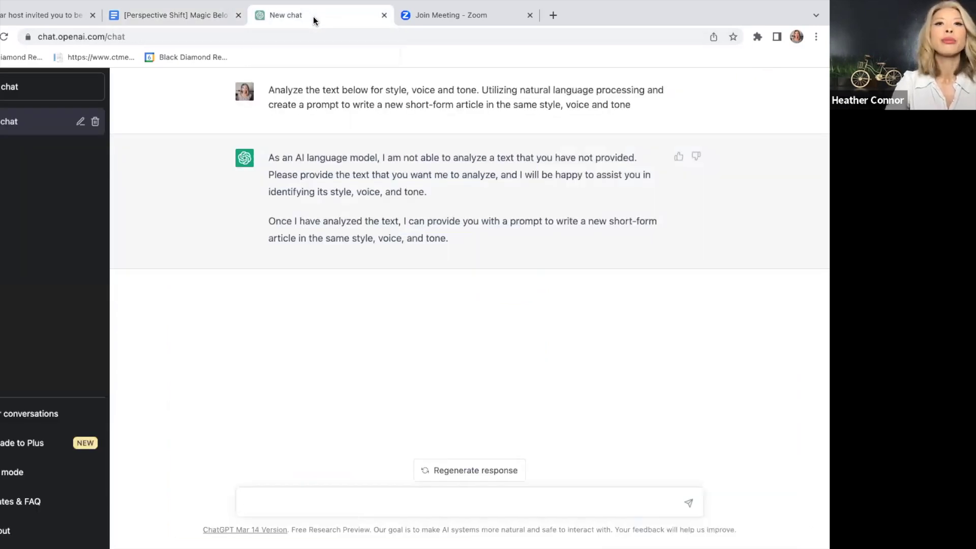
{"action": "left_click", "coordinate": [258, 496]}
{"action": "key", "text": "super+v"}
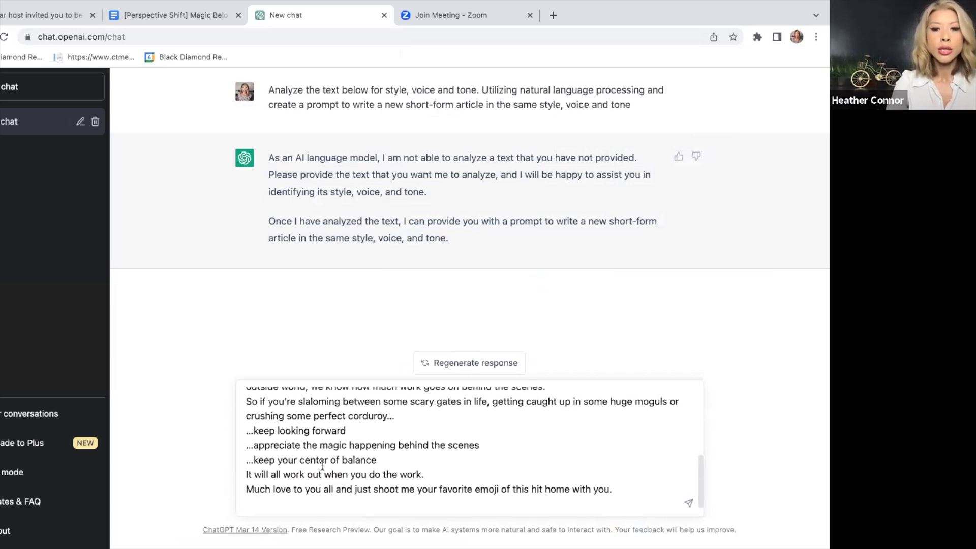
{"action": "scroll", "coordinate": [322, 465], "scroll_direction": "up", "scroll_amount": 5}
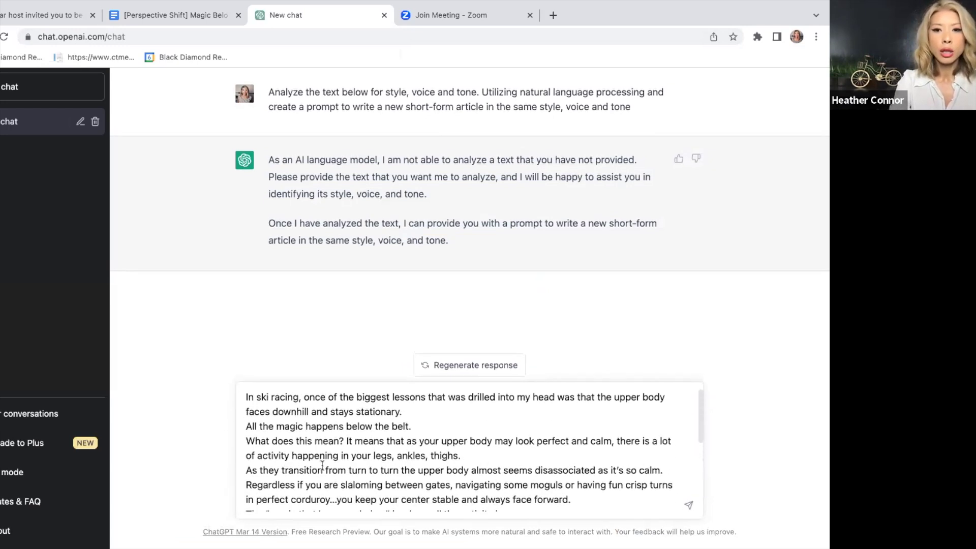
{"action": "scroll", "coordinate": [499, 447], "scroll_direction": "down", "scroll_amount": 4}
{"action": "scroll", "coordinate": [500, 448], "scroll_direction": "down", "scroll_amount": 2}
{"action": "key", "text": "Return"}
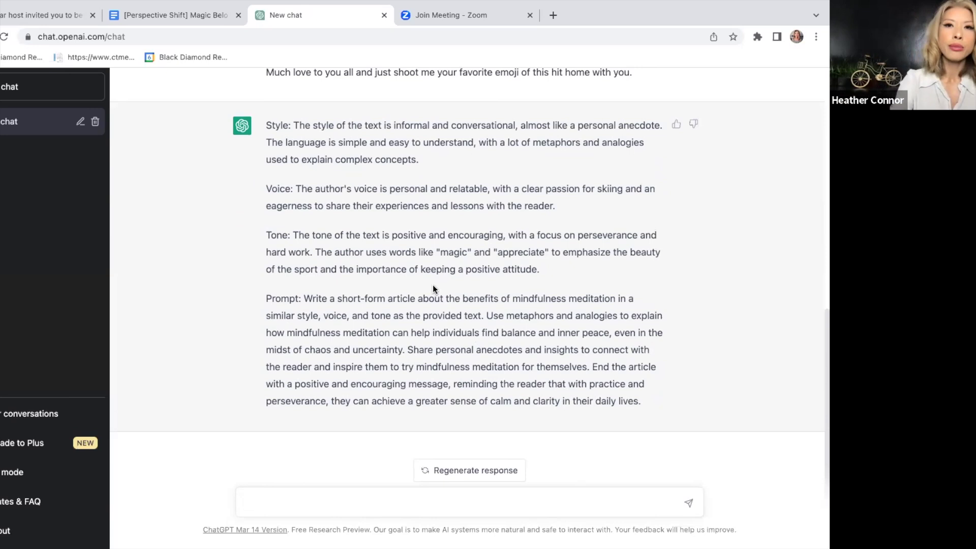
{"action": "scroll", "coordinate": [432, 285], "scroll_direction": "up", "scroll_amount": 3}
{"action": "scroll", "coordinate": [433, 286], "scroll_direction": "up", "scroll_amount": 6}
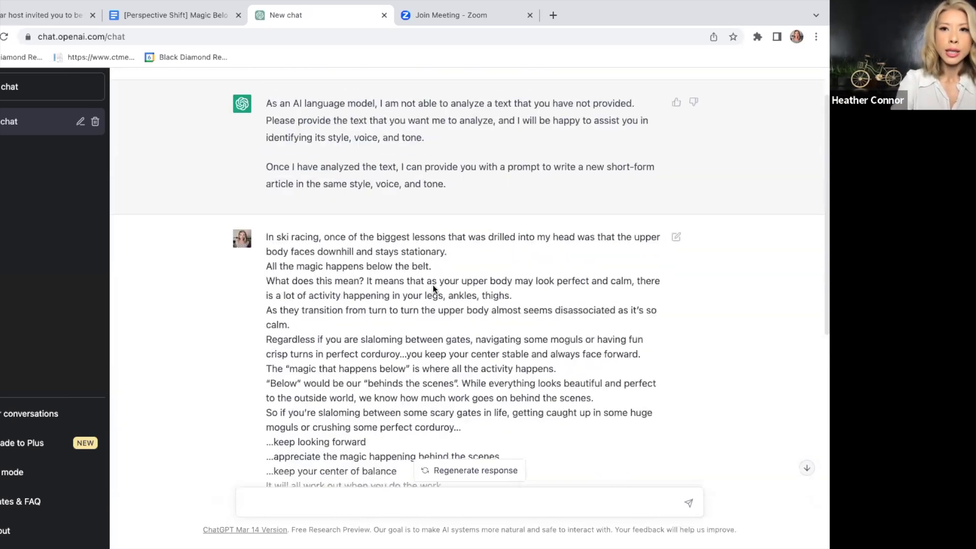
{"action": "scroll", "coordinate": [433, 287], "scroll_direction": "down", "scroll_amount": 1}
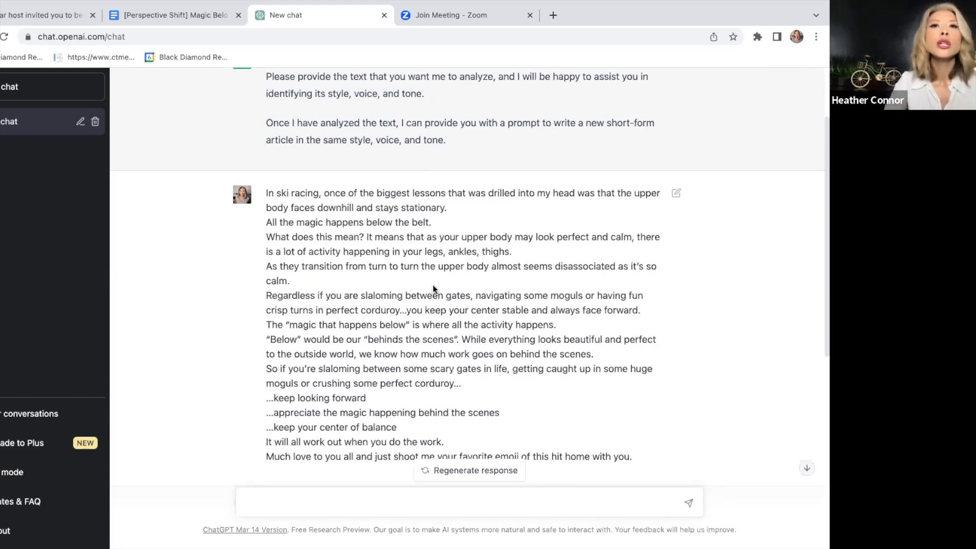
{"action": "scroll", "coordinate": [406, 197], "scroll_direction": "up", "scroll_amount": 2}
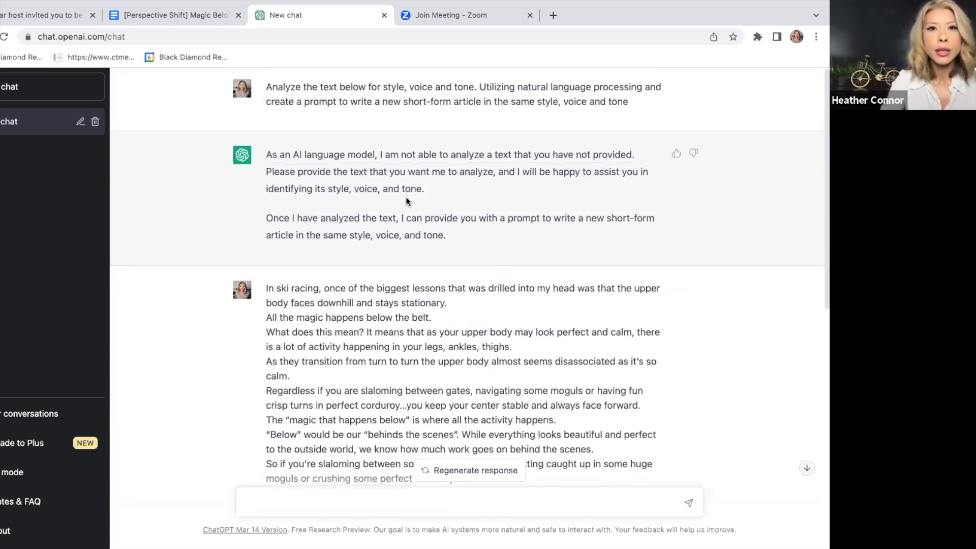
{"action": "scroll", "coordinate": [416, 297], "scroll_direction": "down", "scroll_amount": 8}
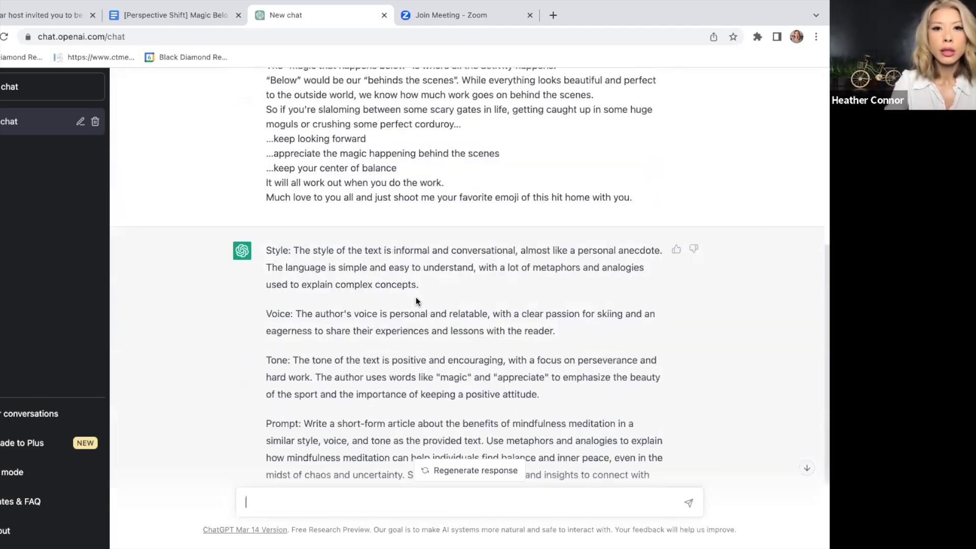
{"action": "scroll", "coordinate": [416, 301], "scroll_direction": "down", "scroll_amount": 1}
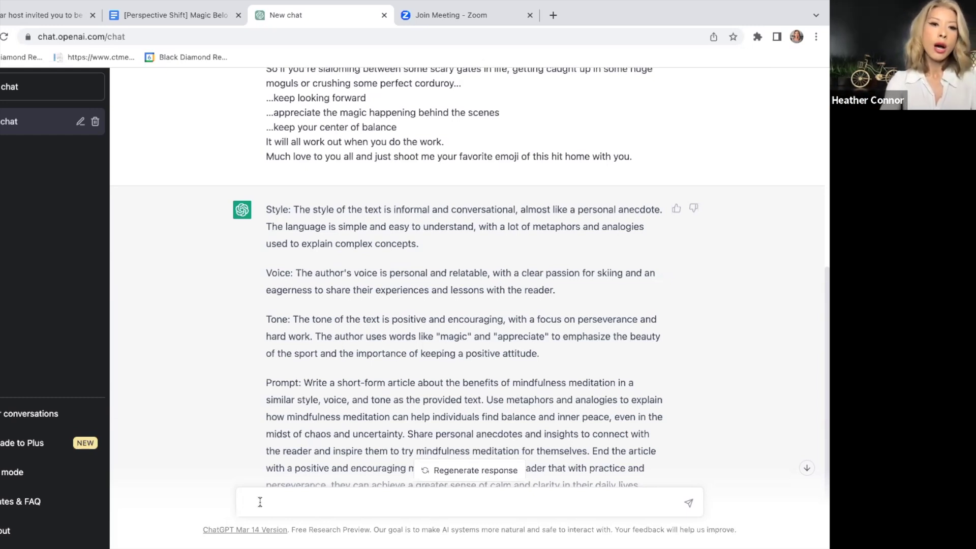
- Type a request for a same-style short story about learning a lesson while waiting in a long coffee line
{"action": "type", "text": "Please write a"}
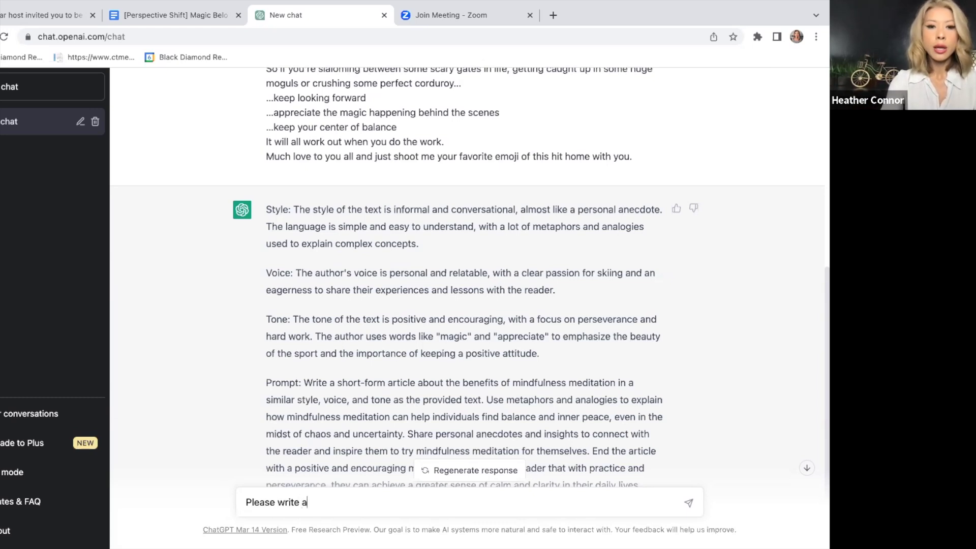
{"action": "type", "text": " short story"}
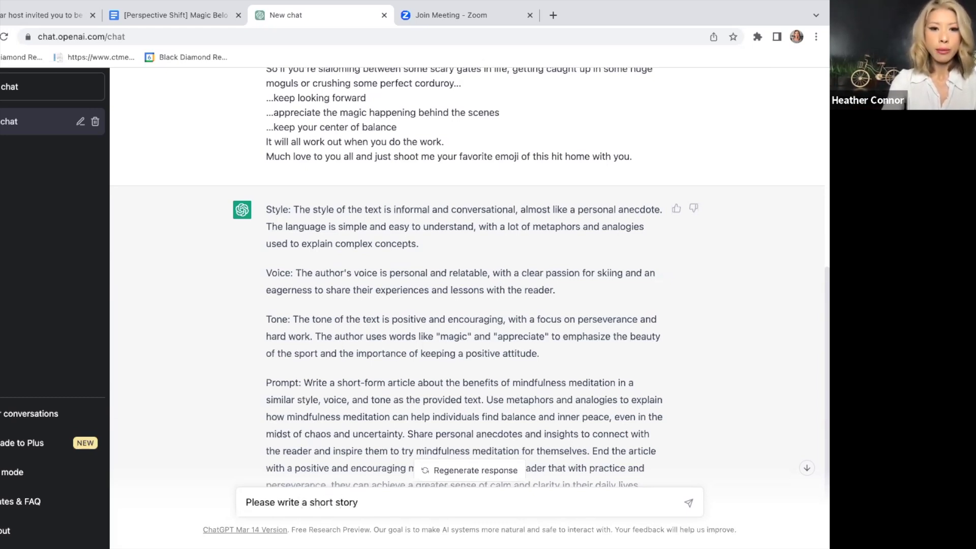
{"action": "type", "text": " using t"}
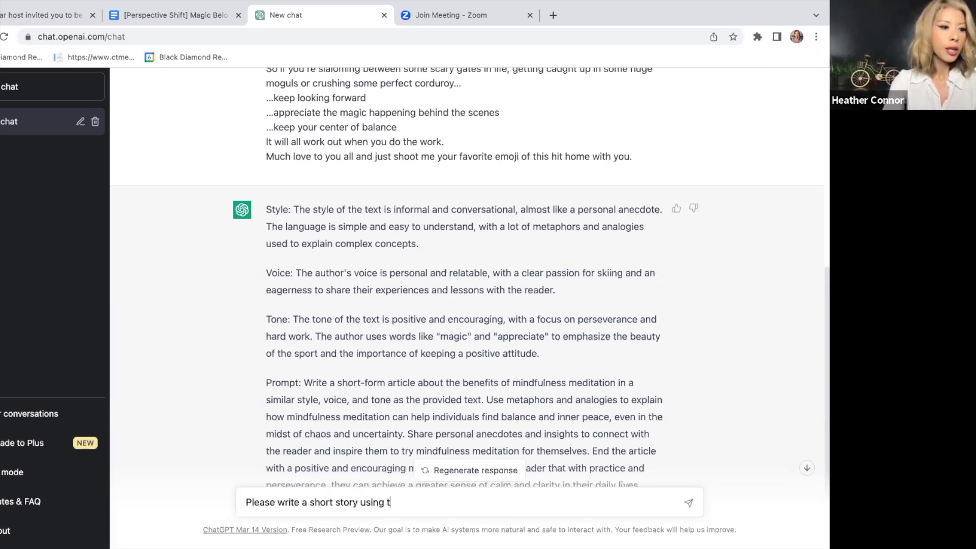
{"action": "type", "text": "he same style, voice and tone abo"}
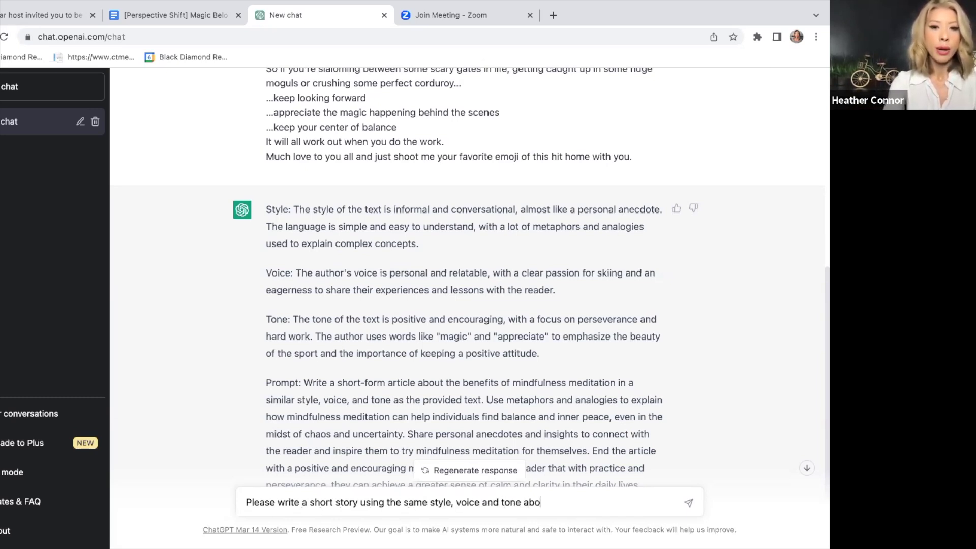
{"action": "type", "text": "ve nad"}
{"action": "key", "text": "BackSpace"}
{"action": "key", "text": "BackSpace"}
{"action": "type", "text": "and use the ex"}
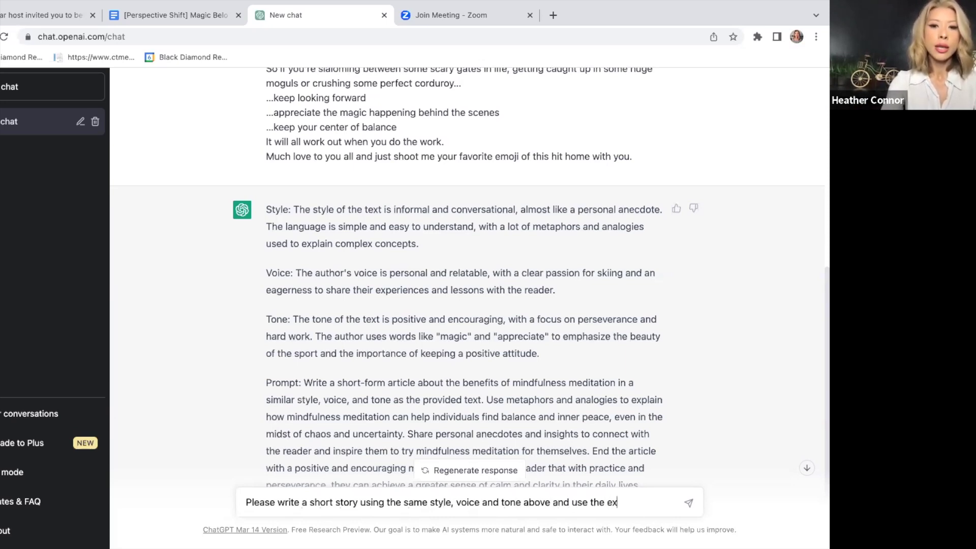
{"action": "type", "text": "ample of"}
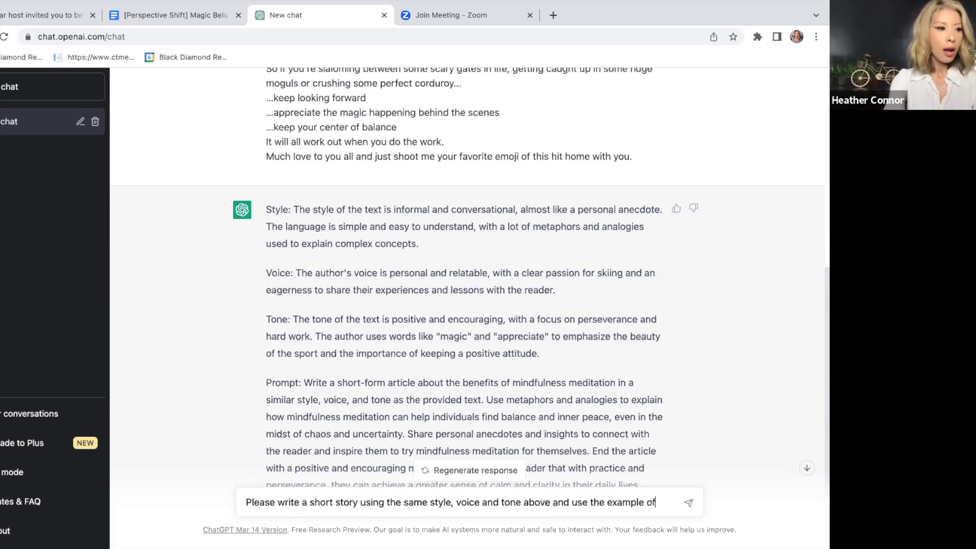
{"action": "type", "text": " me and"}
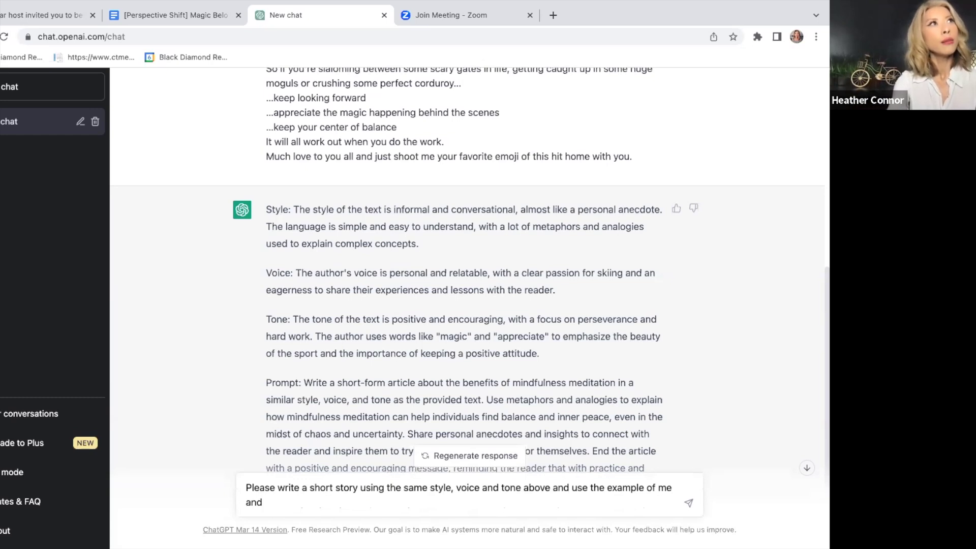
{"action": "type", "text": " learni"}
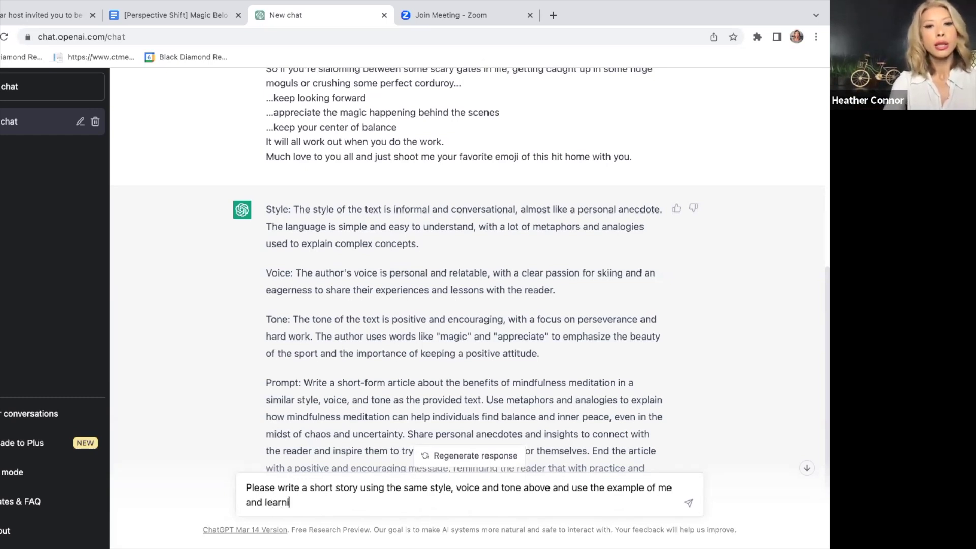
{"action": "type", "text": "ng a lesson"}
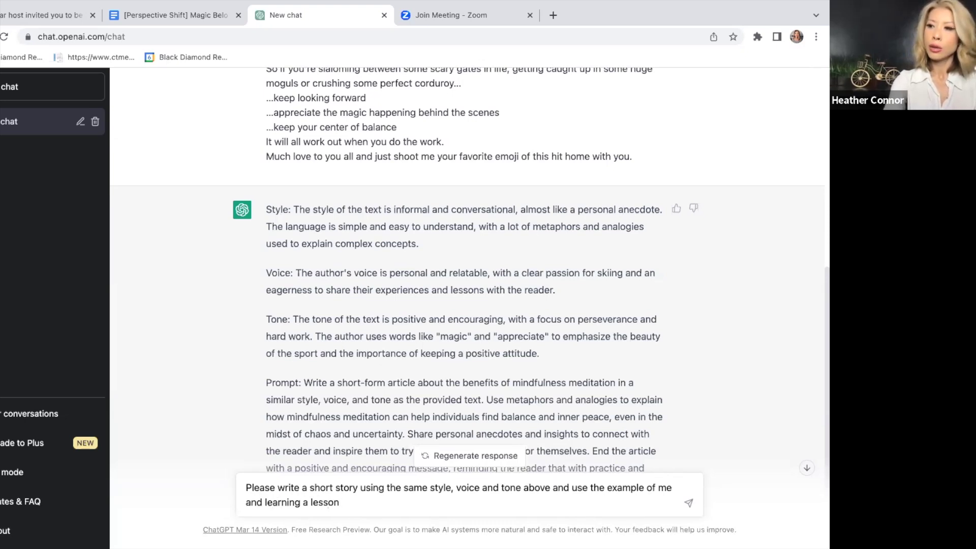
{"action": "type", "text": " while being irrat"}
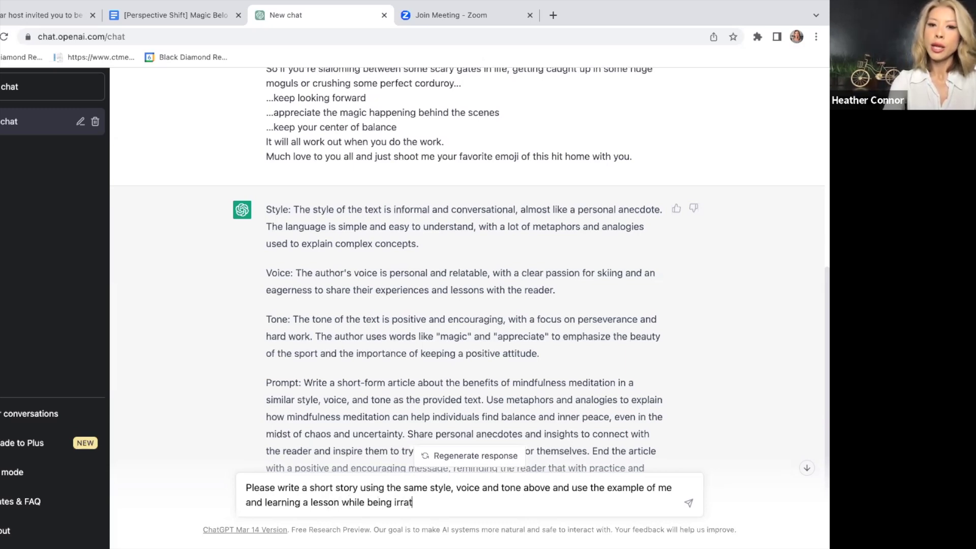
{"action": "type", "text": "ed and w"}
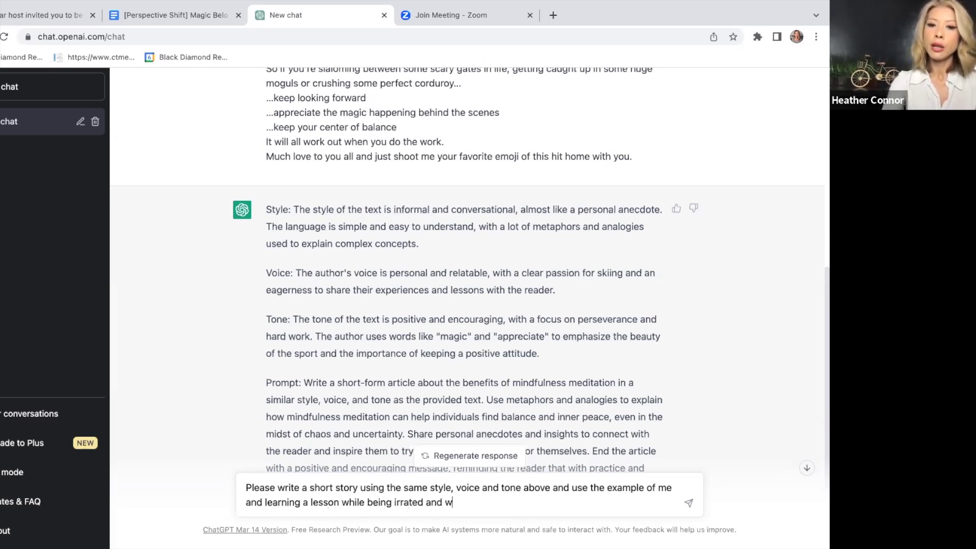
{"action": "type", "text": "aiting in along"}
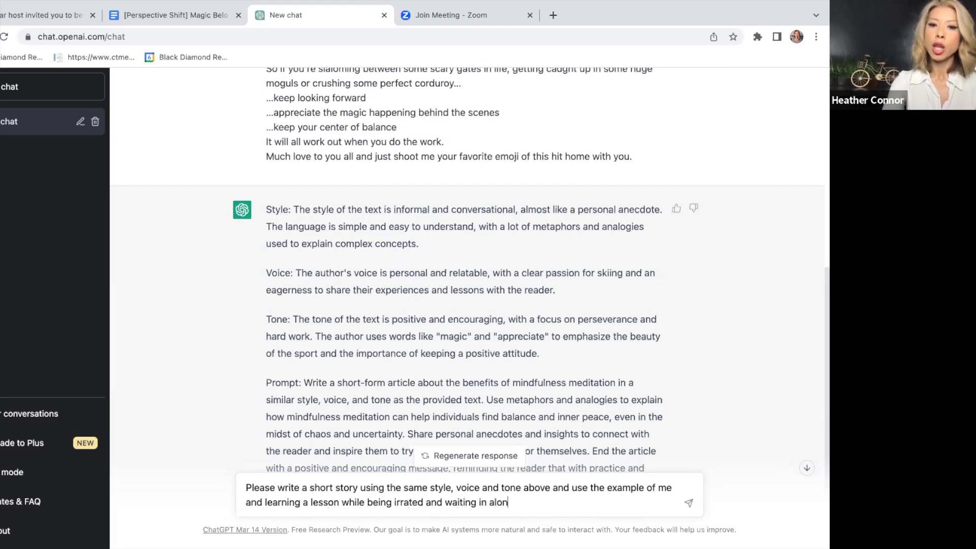
{"action": "key", "text": "BackSpace"}
{"action": "key", "text": "BackSpace"}
{"action": "key", "text": "BackSpace"}
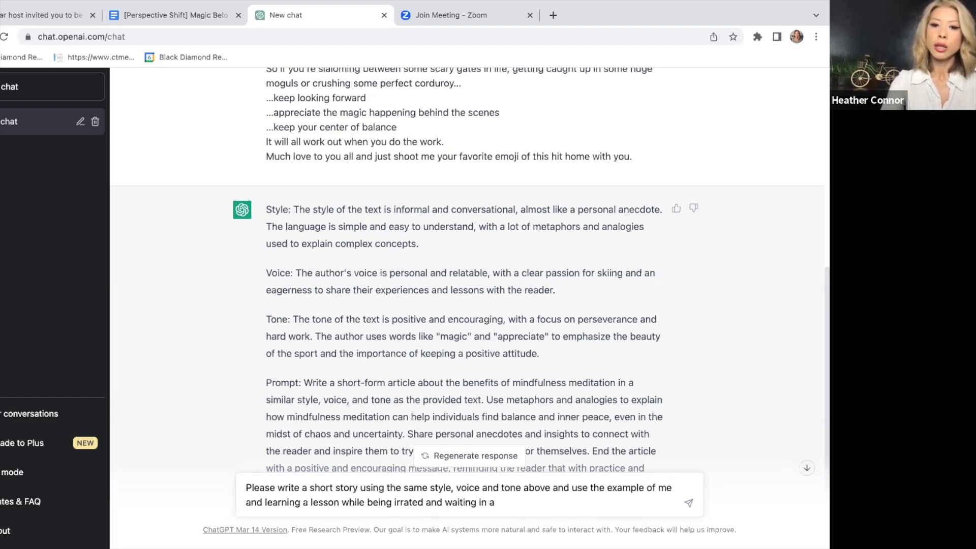
{"action": "type", "text": "ong line fo"}
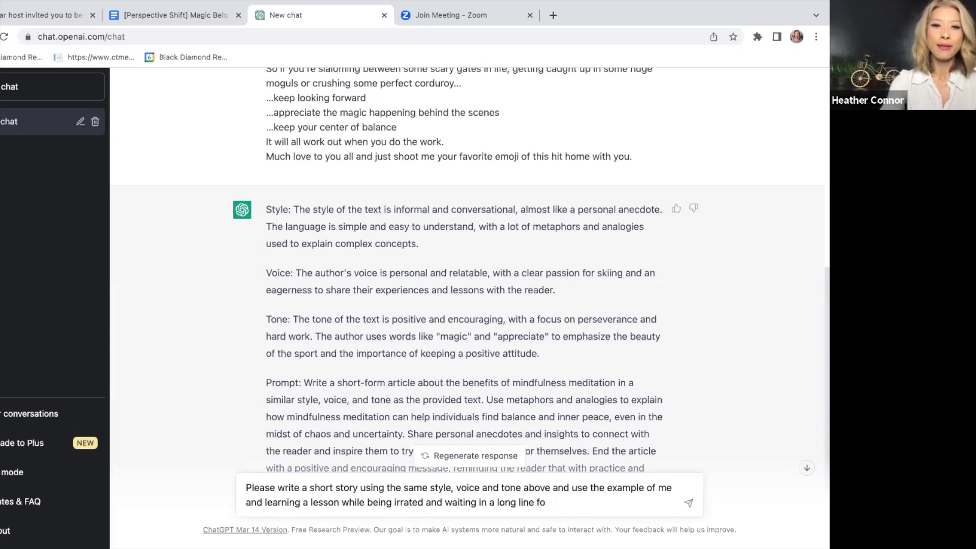
{"action": "type", "text": " rr coffee this morning"}
- Send the coffee-line short-story request to ChatGPT
{"action": "key", "text": "Return"}
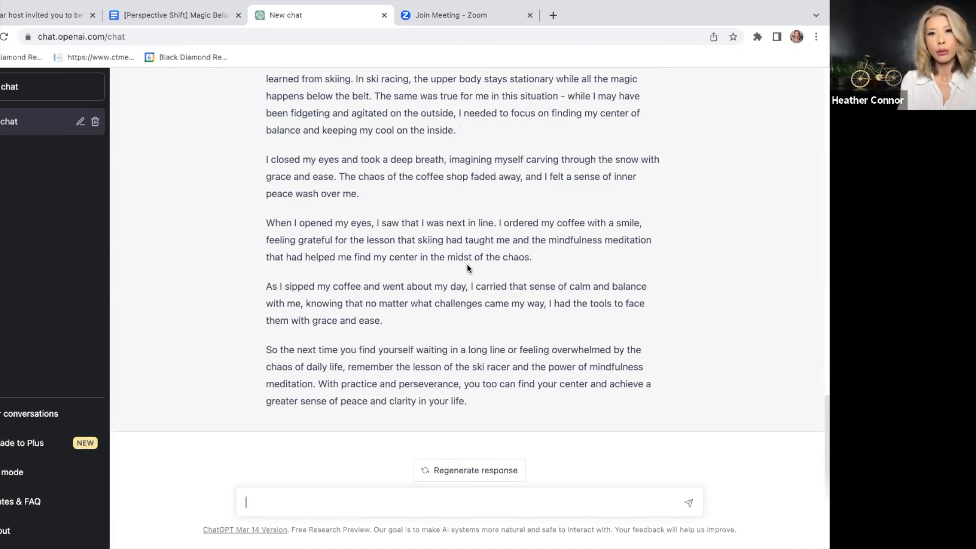
- Type the follow-up 'Can you remove the ski racing aspect and re-write'
{"action": "type", "text": "Can you"}
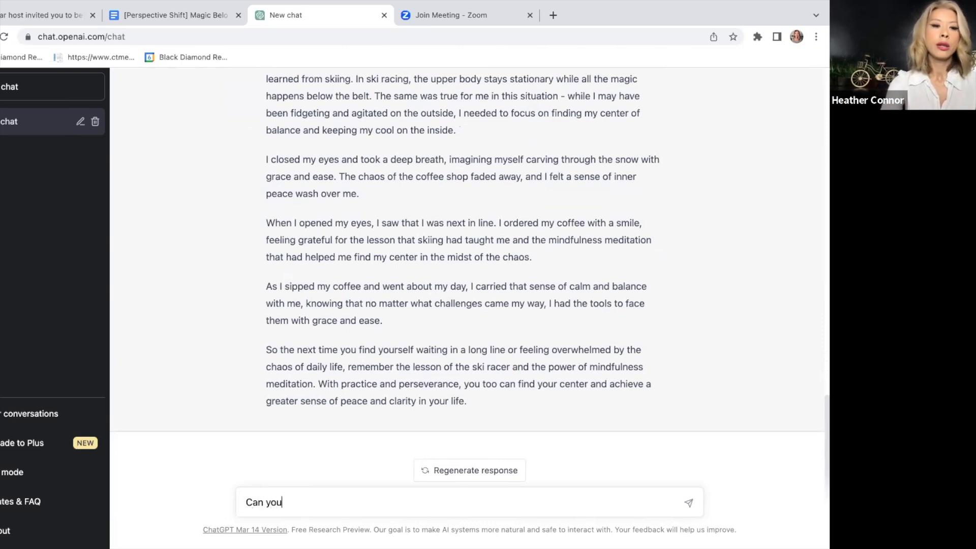
{"action": "scroll", "coordinate": [461, 106], "scroll_direction": "up", "scroll_amount": 3}
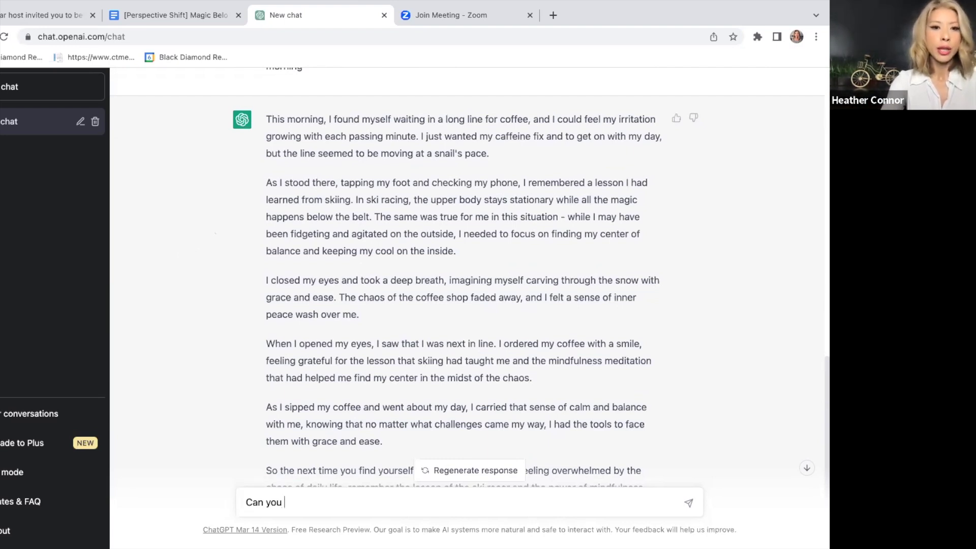
{"action": "type", "text": "remove the ski raci"}
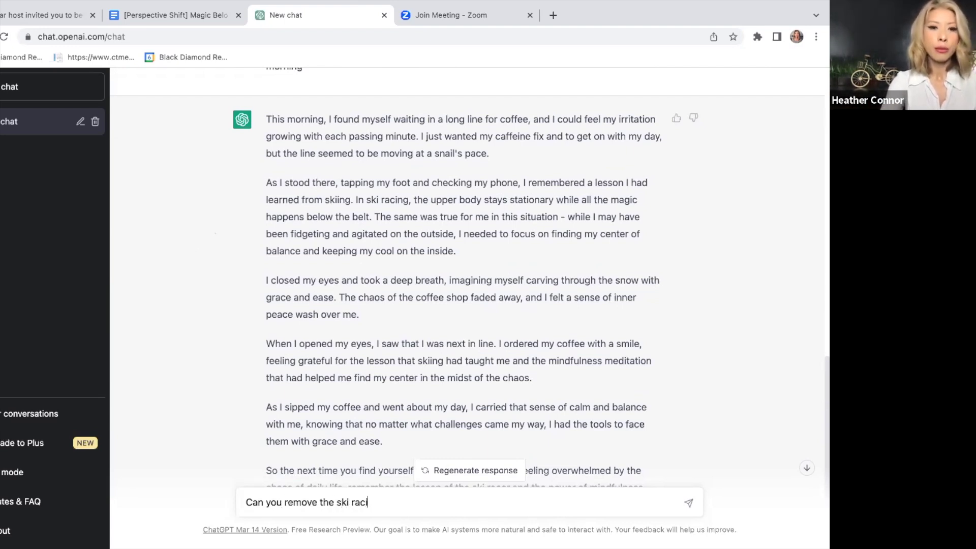
{"action": "type", "text": "ng aspect and"}
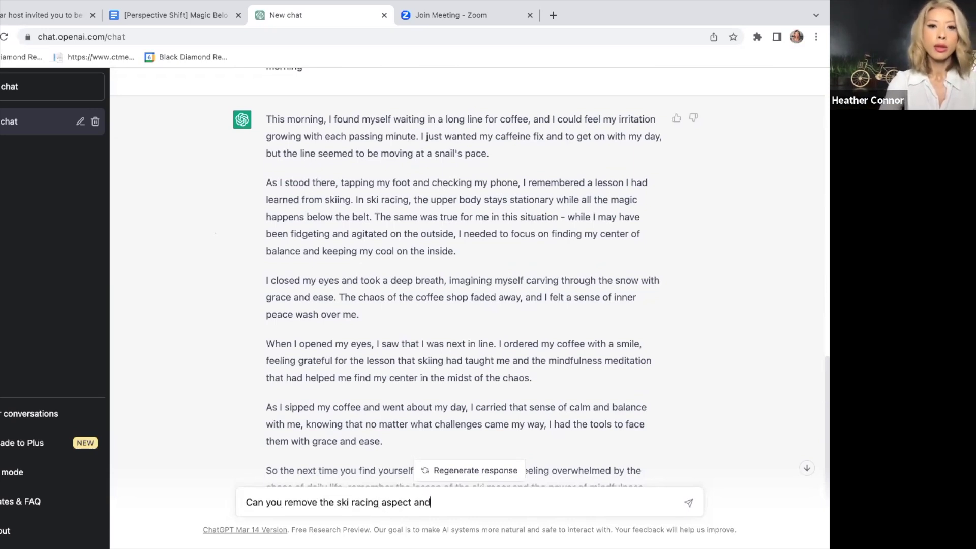
{"action": "type", "text": " re-write"}
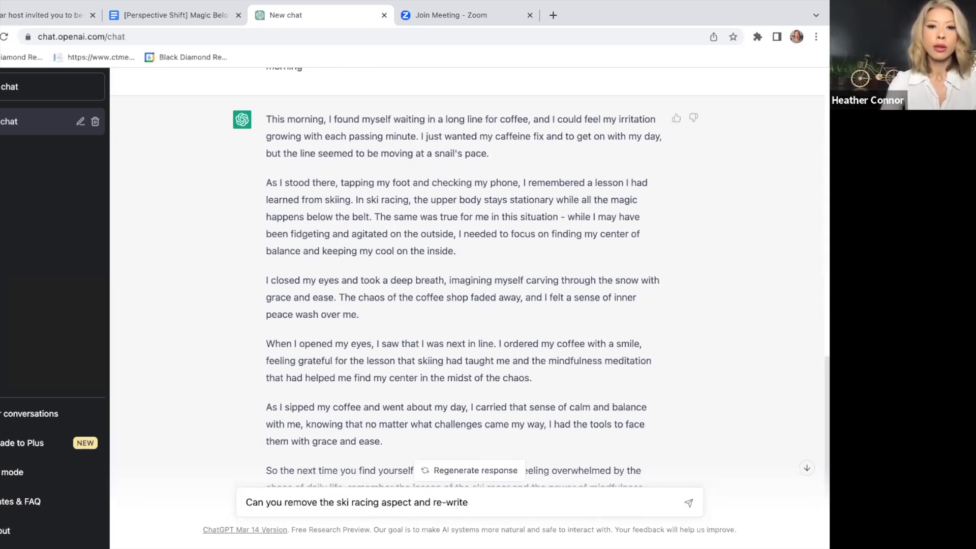
- Send the rewrite request so ChatGPT produces the coffee-line story without ski racing
{"action": "key", "text": "Return"}
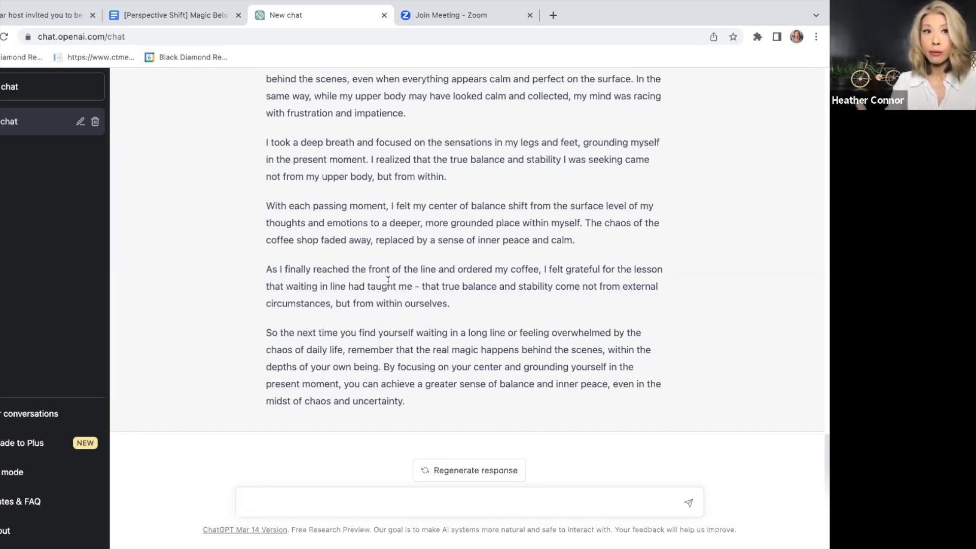
- Open a new chat, revisit the coffee-line story chat, then return to a blank new chat
{"action": "left_click", "coordinate": [14, 91]}
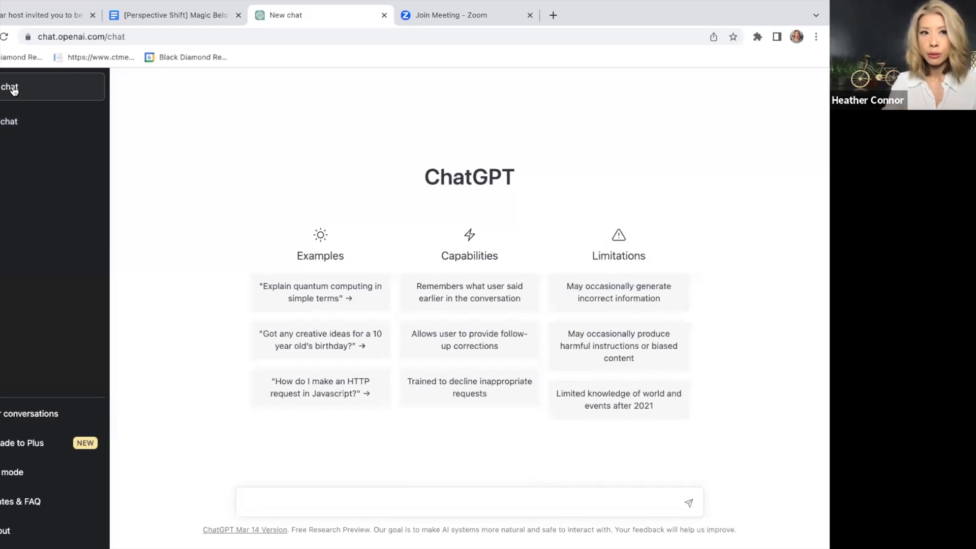
{"action": "left_click", "coordinate": [4, 126]}
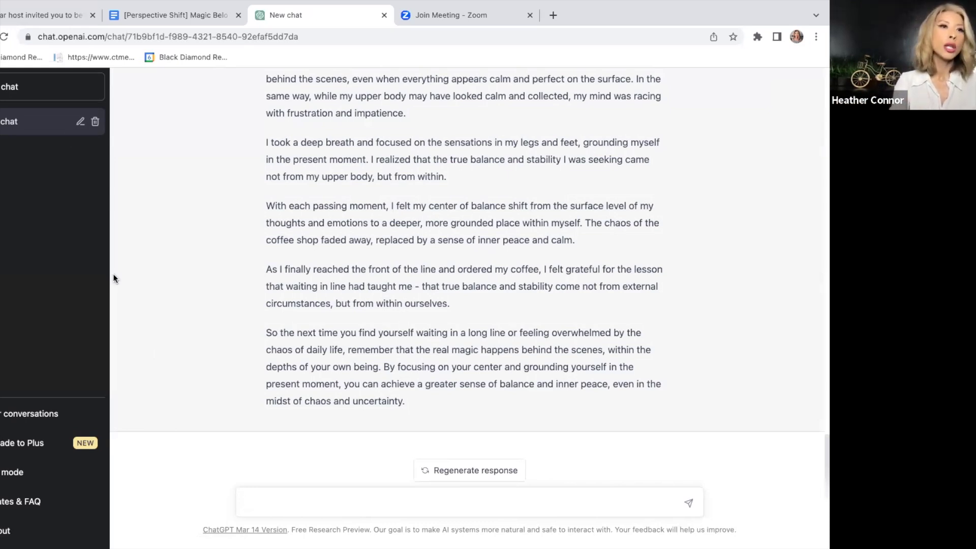
{"action": "left_click", "coordinate": [28, 91]}
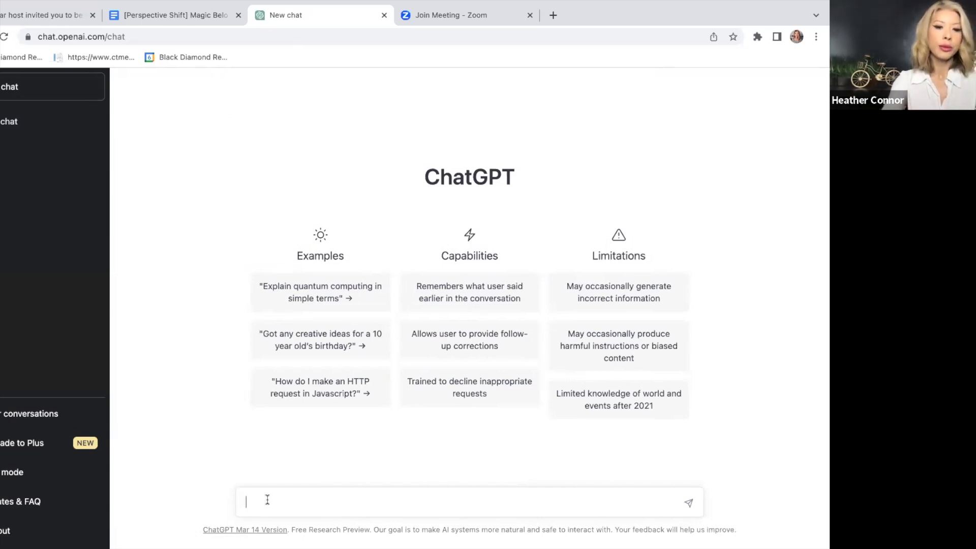
- Type a prompt explaining interest-rate buy-downs to a sixth grader, in 200 words or less, with a simple example
{"action": "type", "text": "Explain "}
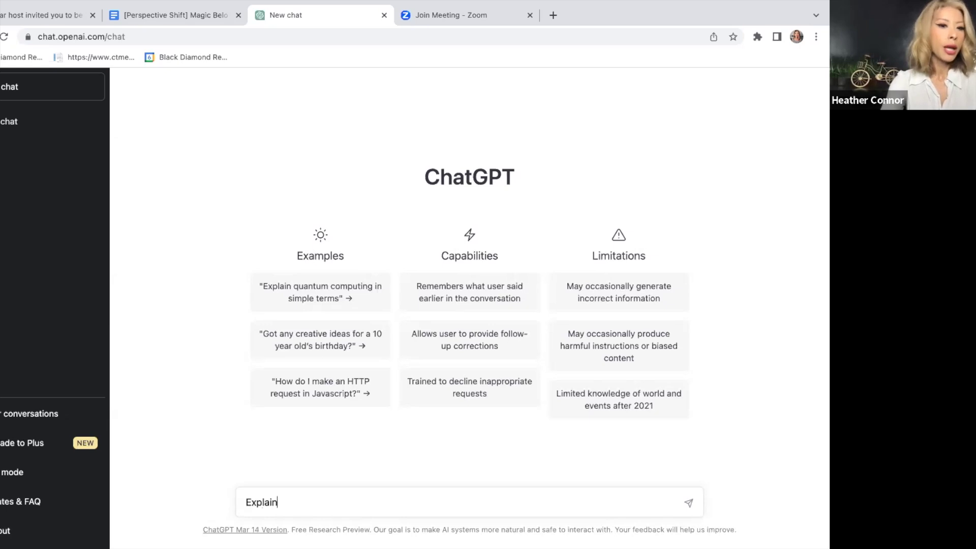
{"action": "type", "text": "as if you "}
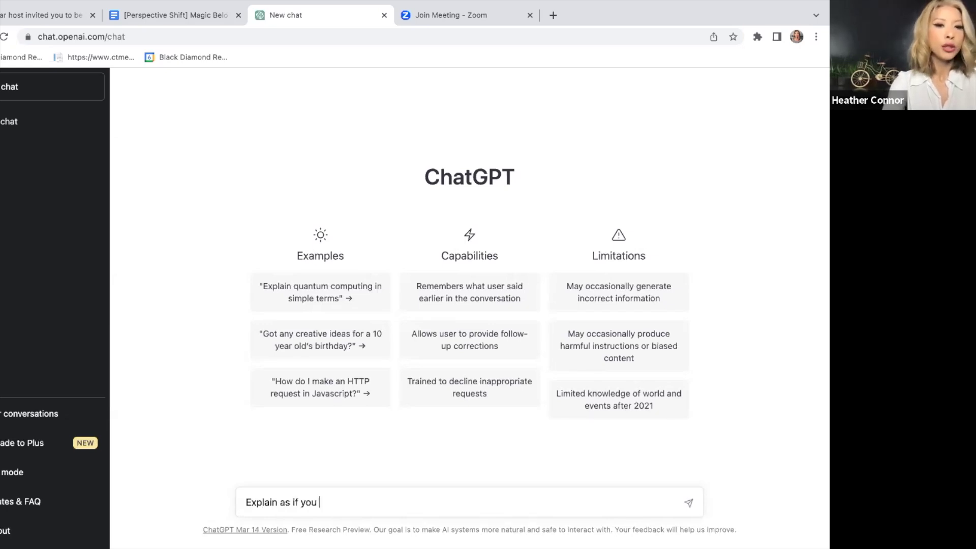
{"action": "type", "text": "were explaini"}
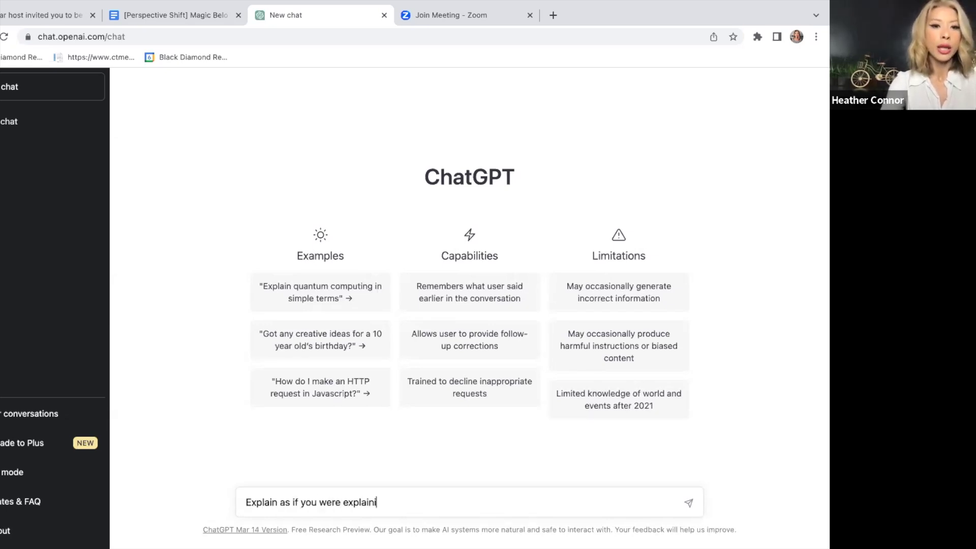
{"action": "type", "text": "ng to a sixth gra"}
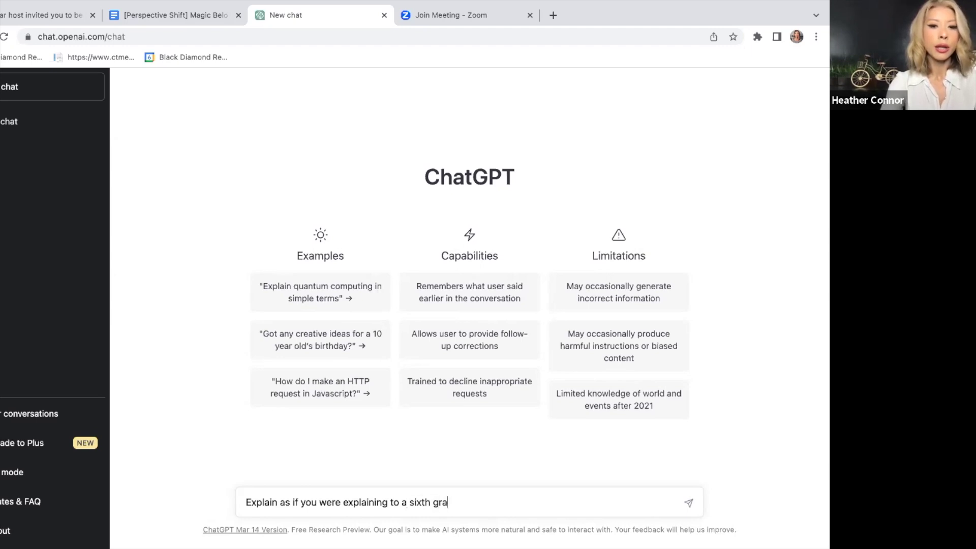
{"action": "type", "text": "der what i"}
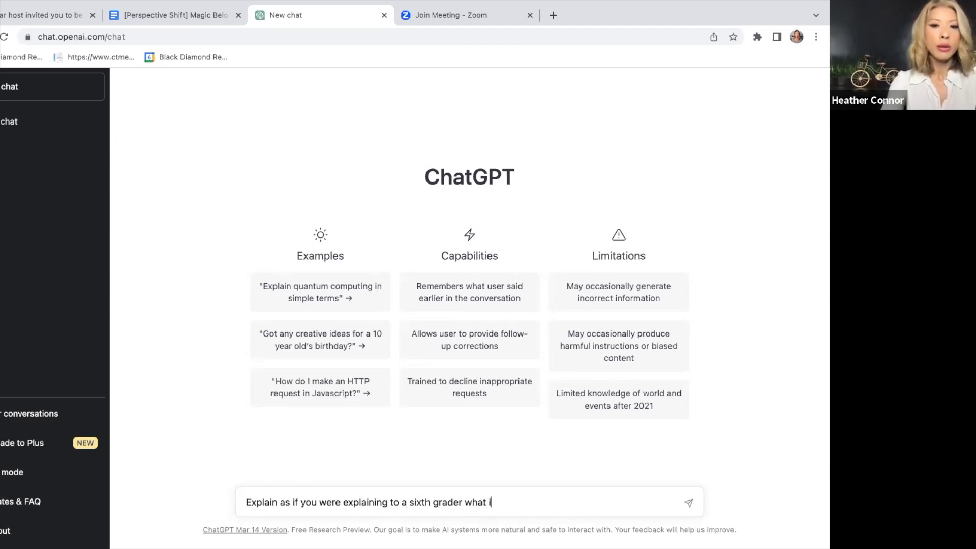
{"action": "type", "text": "t means to buy"}
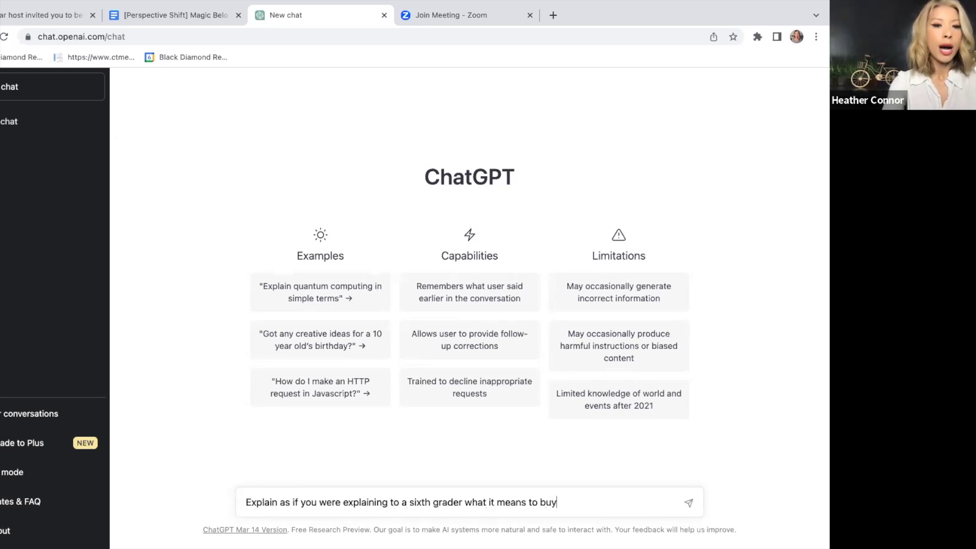
{"action": "type", "text": " down an interest r"}
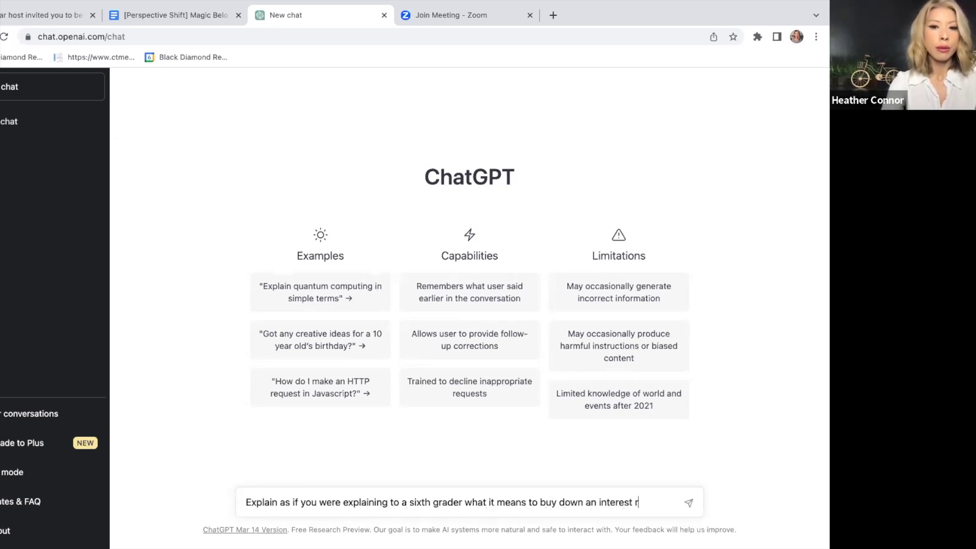
{"action": "type", "text": "ate in real estate te"}
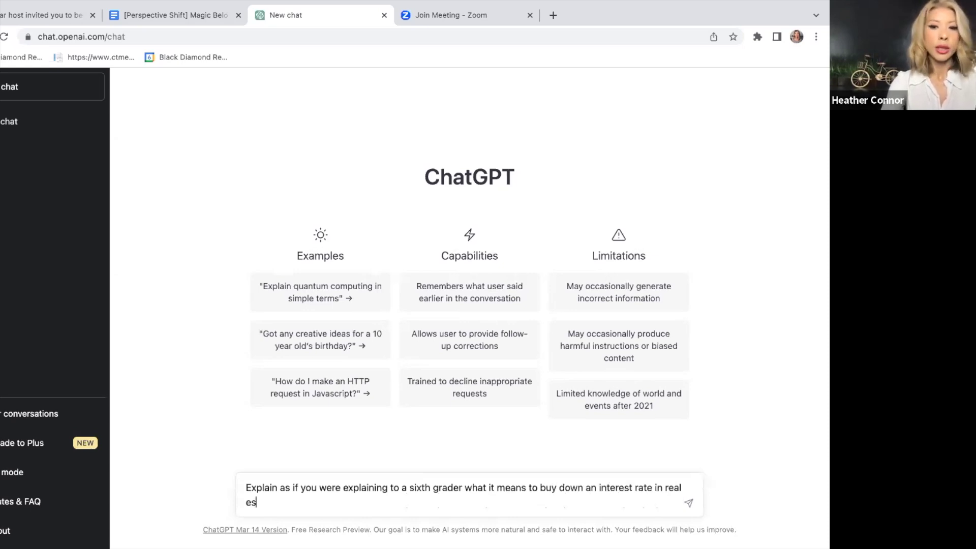
{"action": "type", "text": "rms"}
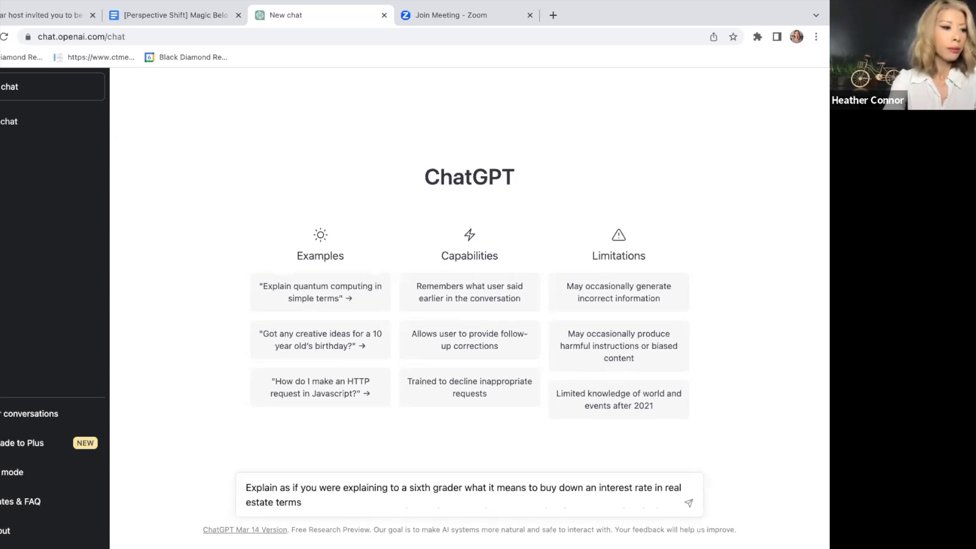
{"action": "type", "text": "in "}
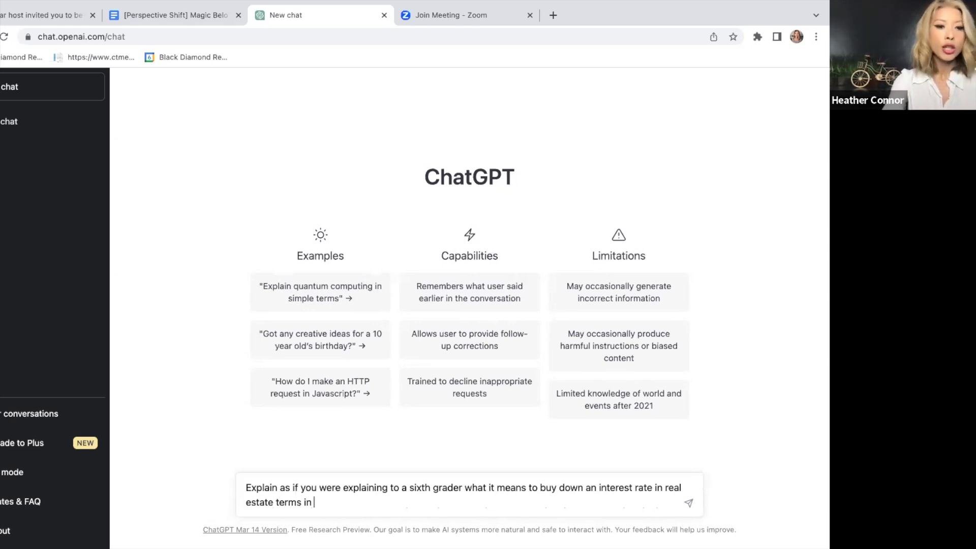
{"action": "type", "text": "200 words or less"}
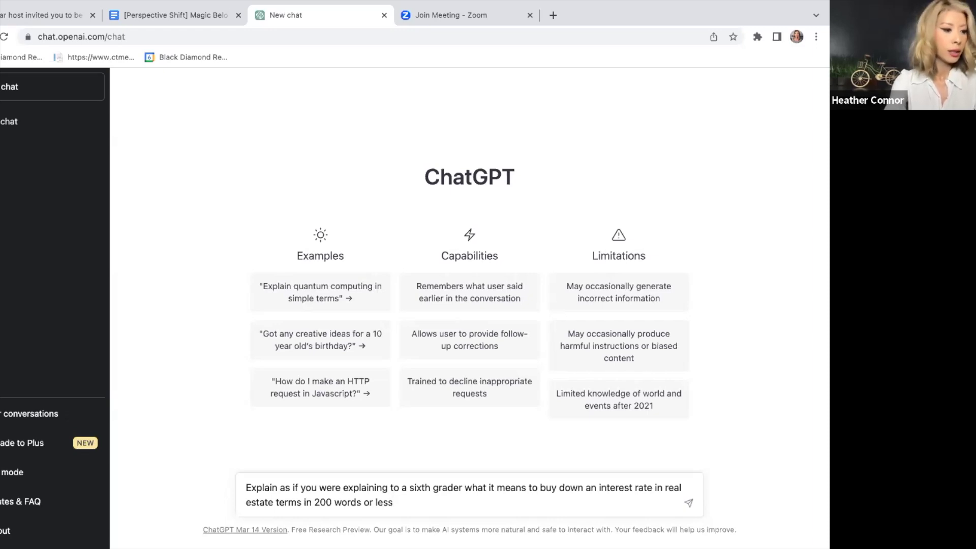
{"action": "type", "text": ". "}
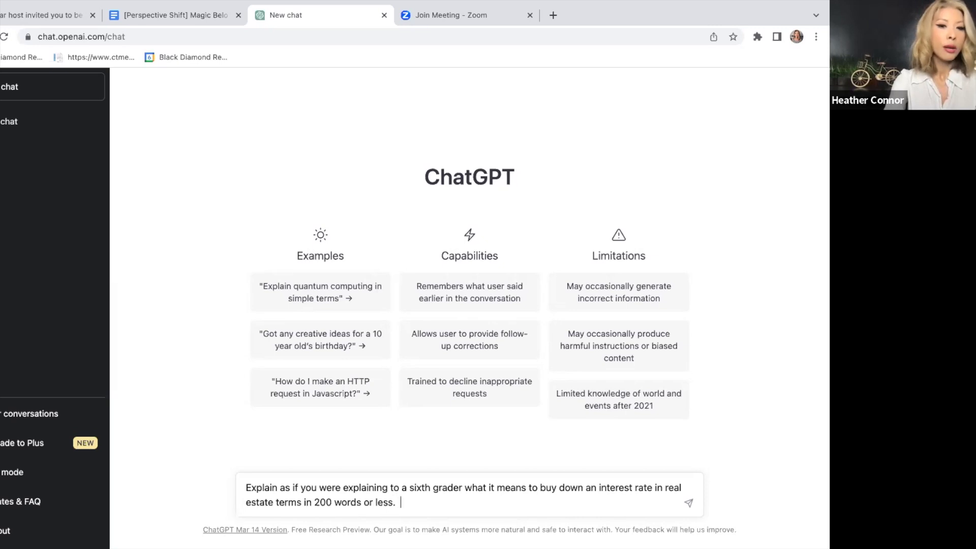
{"action": "type", "text": " Be simple, clear persona"}
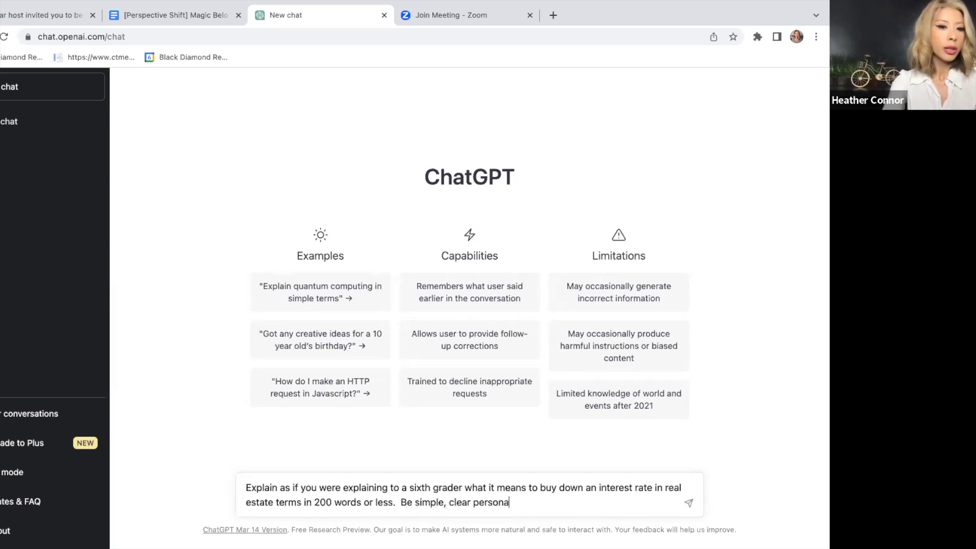
{"action": "type", "text": "l and include a"}
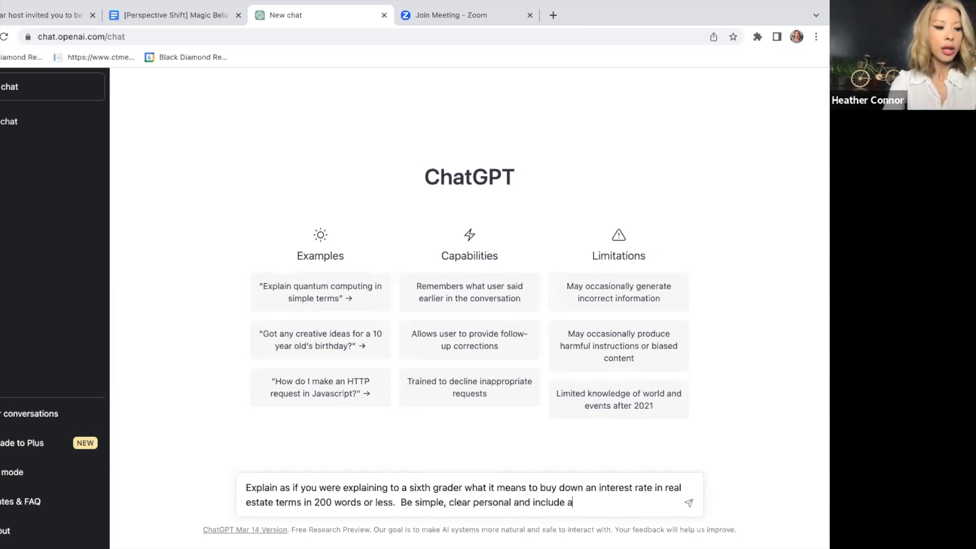
{"action": "type", "text": " good simple example."}
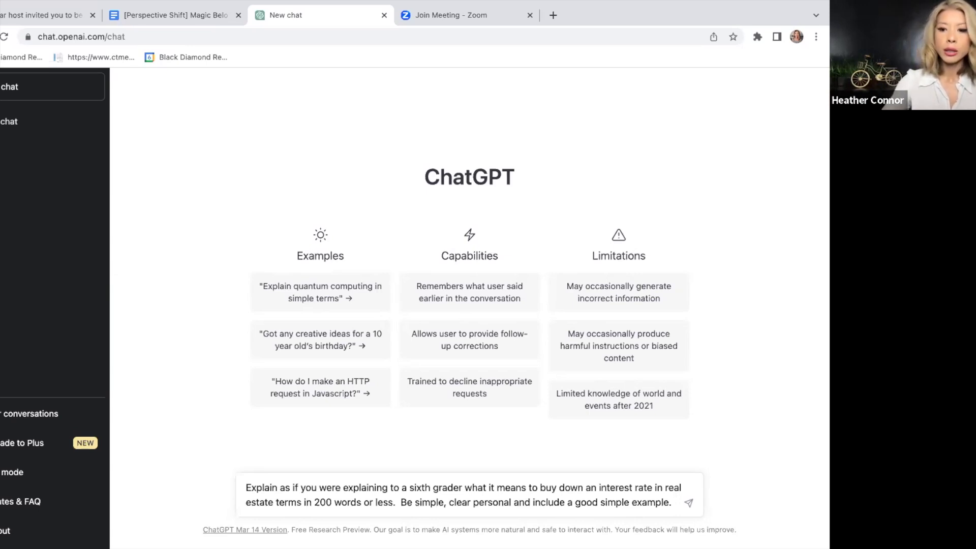
- Submit the buy-down prompt and get an explanation built on a $100,000 loan example
{"action": "key", "text": "Return"}
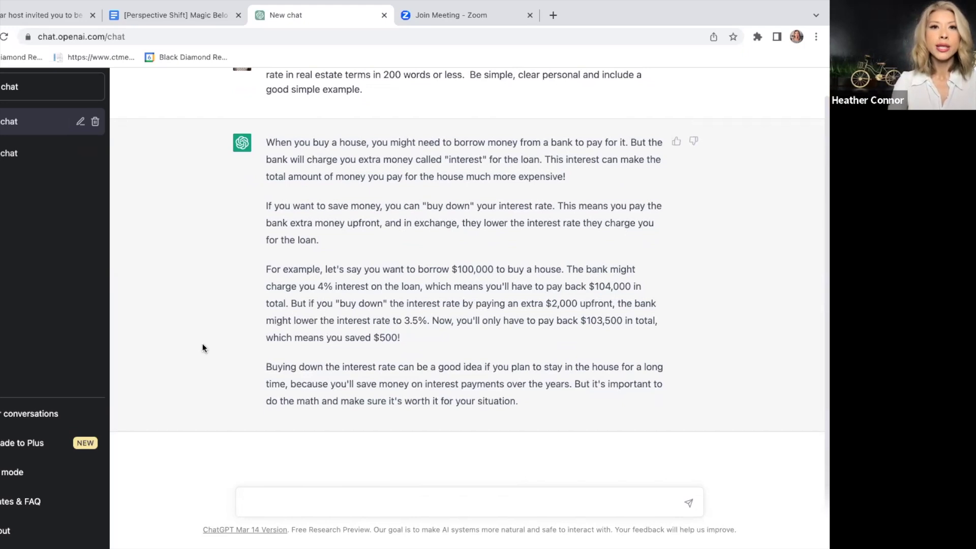
{"action": "scroll", "coordinate": [360, 254], "scroll_direction": "up", "scroll_amount": 1}
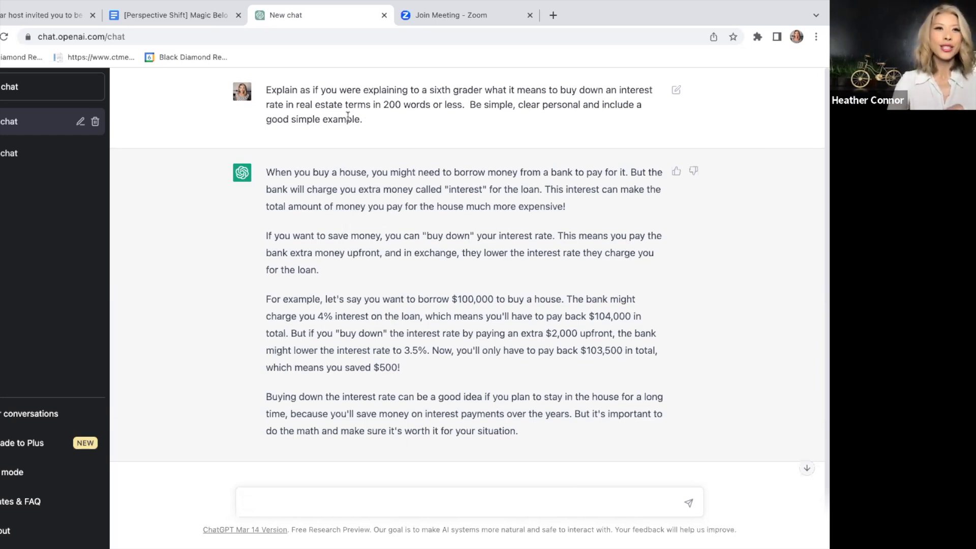
- In a new chat, begin typing 'Write a real estate listing description for a new home'
{"action": "left_click", "coordinate": [21, 91]}
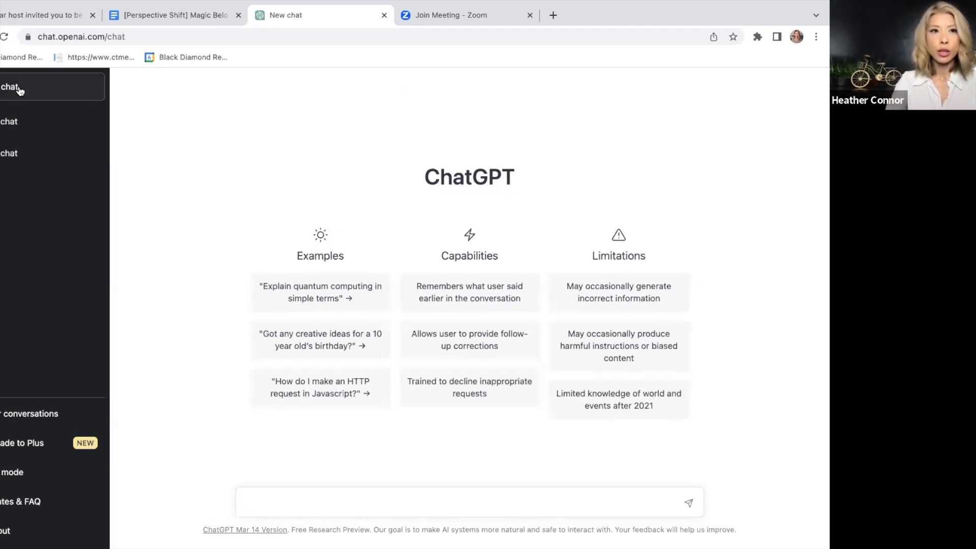
{"action": "left_click", "coordinate": [254, 496]}
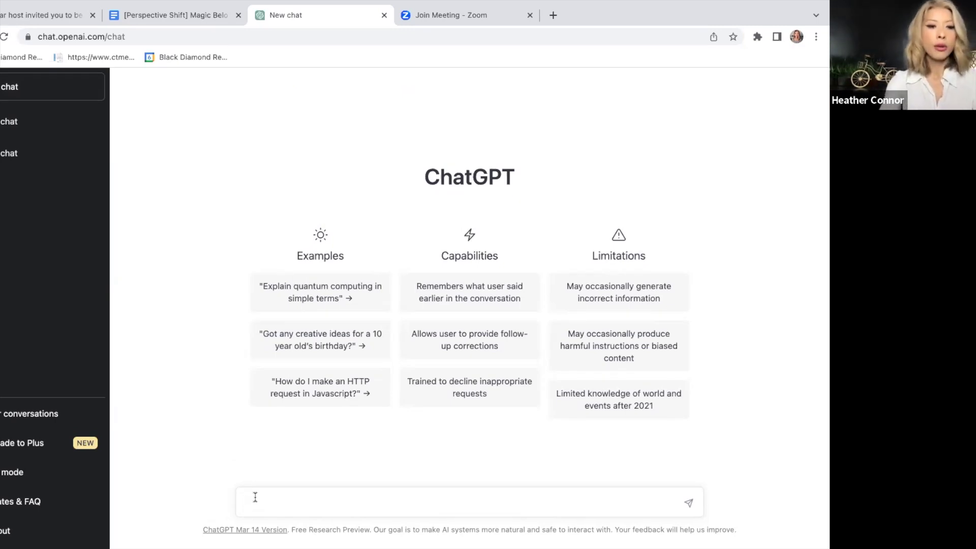
{"action": "type", "text": "Write a real estate listing description for a dne"}
{"action": "key", "text": "BackSpace"}
{"action": "key", "text": "BackSpace"}
{"action": "key", "text": "BackSpace"}
{"action": "type", "text": "new home fo"}
{"action": "key", "text": "BackSpace"}
{"action": "key", "text": "BackSpace"}
{"action": "key", "text": "BackSpace"}
{"action": "key", "text": "BackSpace"}
- Add details: Point Loma San Diego, 4 bedroom, 2 bath, attached garage, fenced-in yard, 1.5 miles away
{"action": "type", "text": "me for sale in Point Loma San Diego. It is a 4 bedroom"}
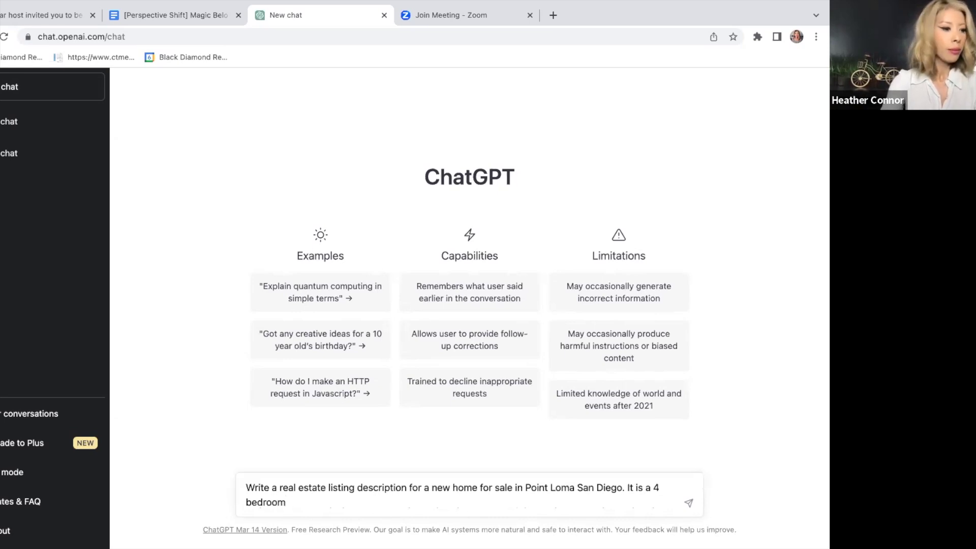
{"action": "type", "text": ", 2 "}
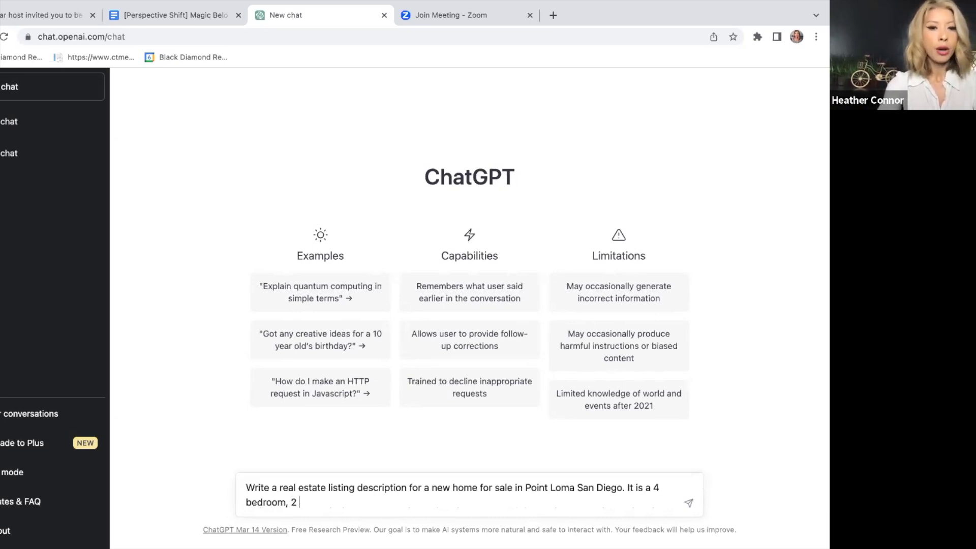
{"action": "type", "text": "bath home with an a"}
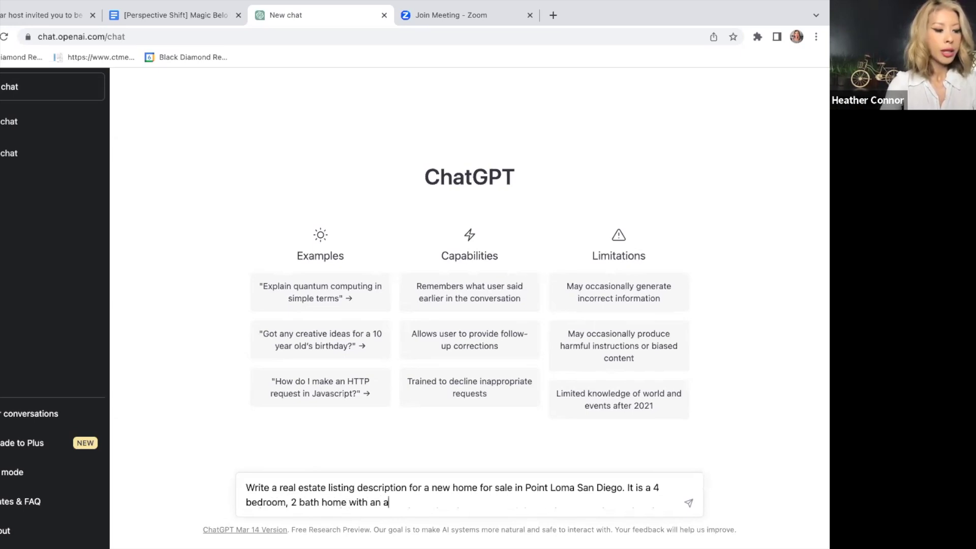
{"action": "key", "text": "BackSpace"}
{"action": "type", "text": "ttached"}
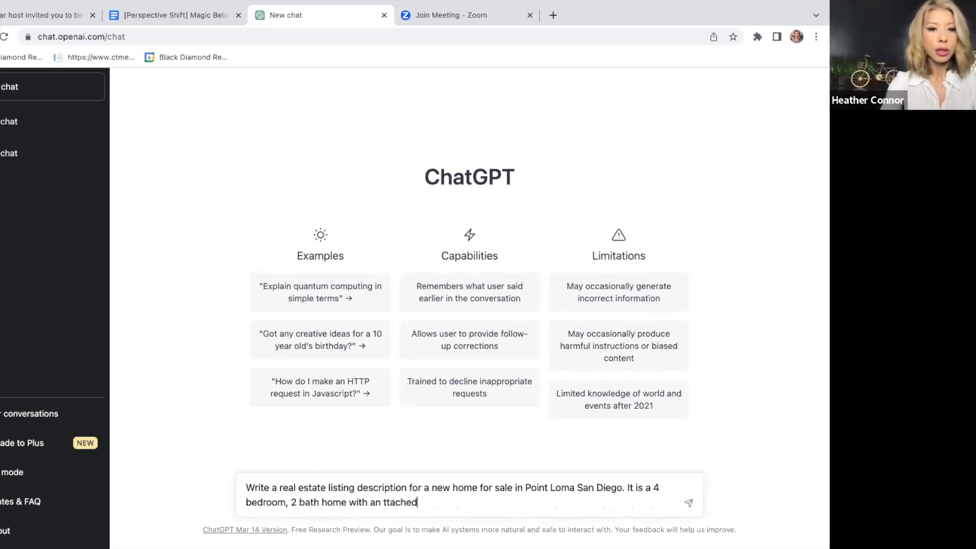
{"action": "key", "text": "BackSpace"}
{"action": "key", "text": "BackSpace"}
{"action": "key", "text": "BackSpace"}
{"action": "key", "text": "BackSpace"}
{"action": "key", "text": "BackSpace"}
{"action": "key", "text": "BackSpace"}
{"action": "key", "text": "BackSpace"}
{"action": "type", "text": "attached garaged"}
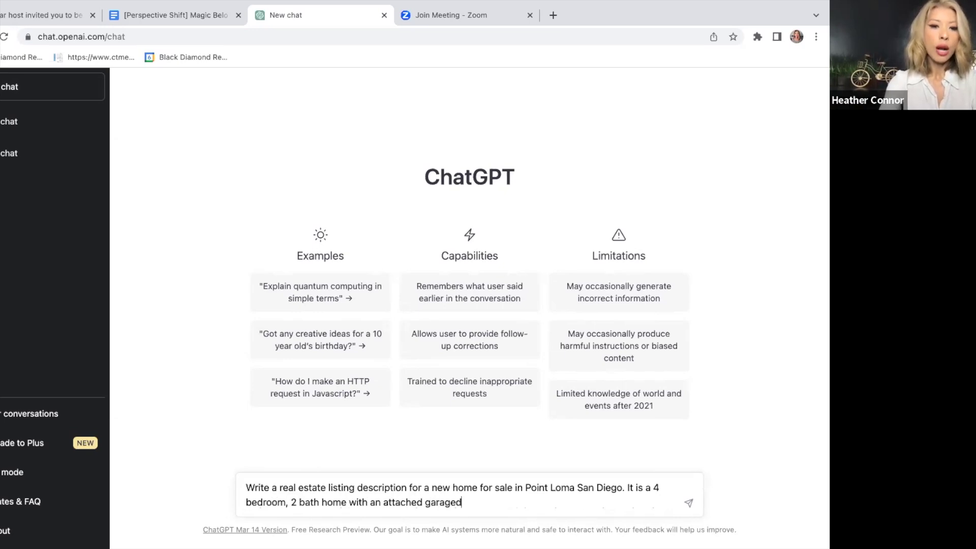
{"action": "type", "text": ", fenced-in yard, "}
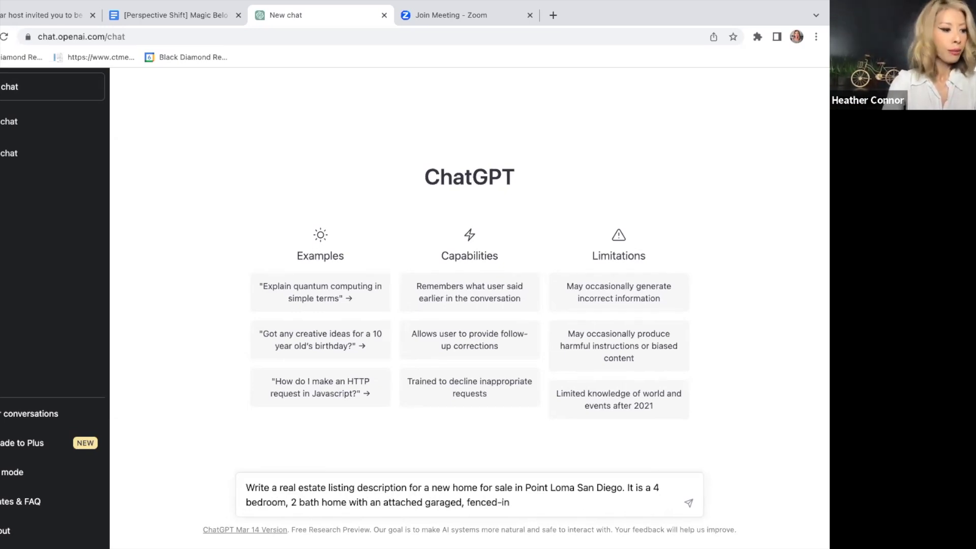
{"action": "type", "text": "1-car garage and is located "}
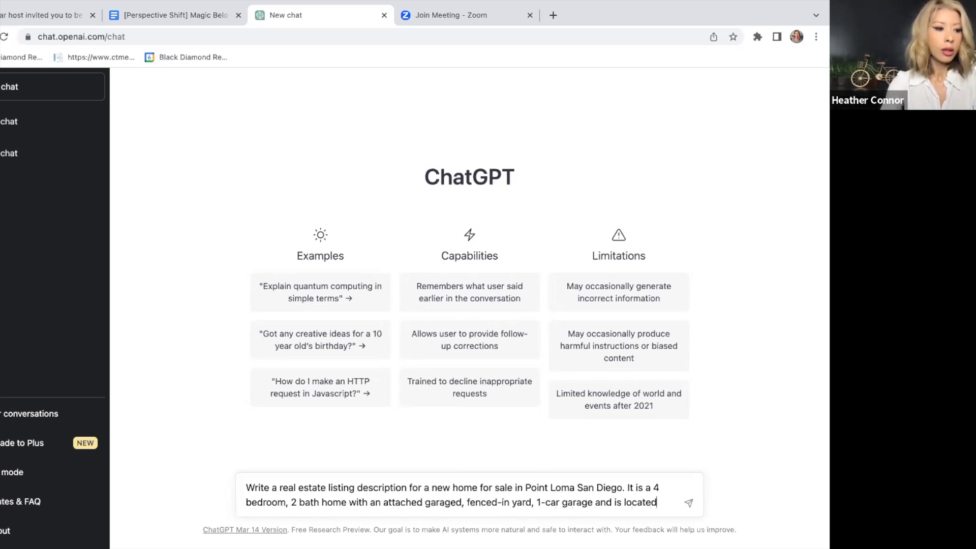
{"action": "type", "text": "1.5 mi"}
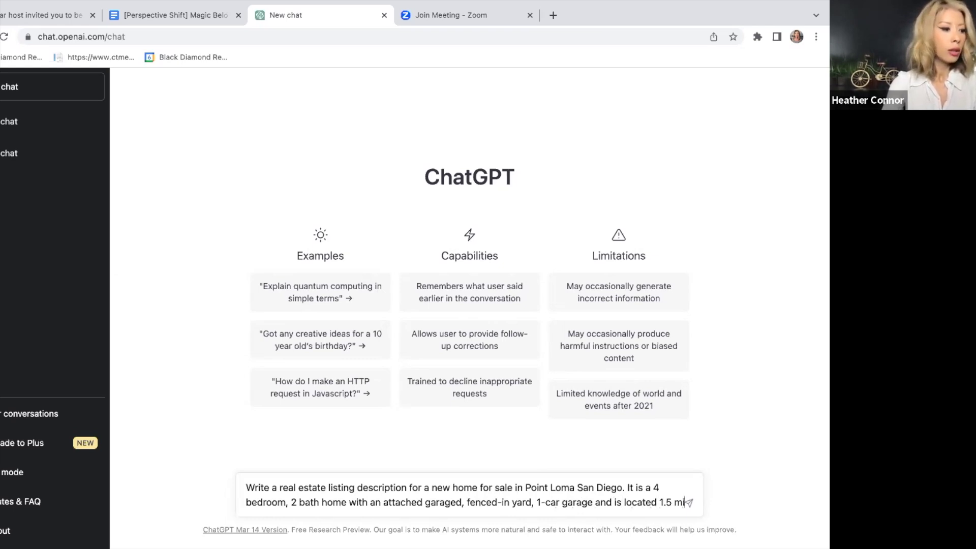
{"action": "type", "text": "les from"}
{"action": "key", "text": "BackSpace"}
{"action": "key", "text": "BackSpace"}
{"action": "key", "text": "BackSpace"}
{"action": "key", "text": "BackSpace"}
{"action": "key", "text": "BackSpace"}
{"action": "key", "text": "BackSpace"}
{"action": "key", "text": "BackSpace"}
{"action": "key", "text": "BackSpace"}
{"action": "key", "text": "BackSpace"}
- Add ocean and bay proximity, 1952 build, new roofs, sewer line, carpet, paint, move-in ready and owner financing
{"action": "type", "text": "le from both the ocean and the bay"}
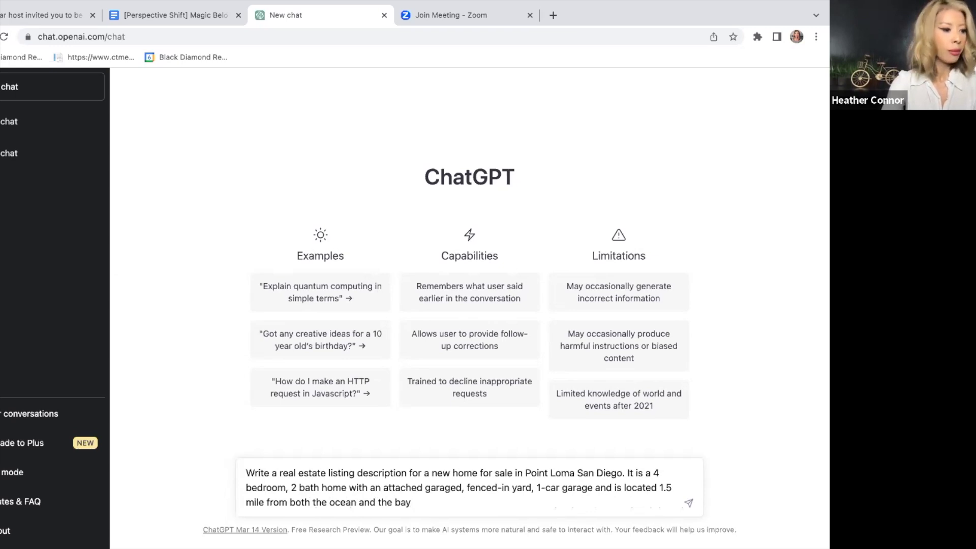
{"action": "type", "text": "The home is mor e traditional, was built"}
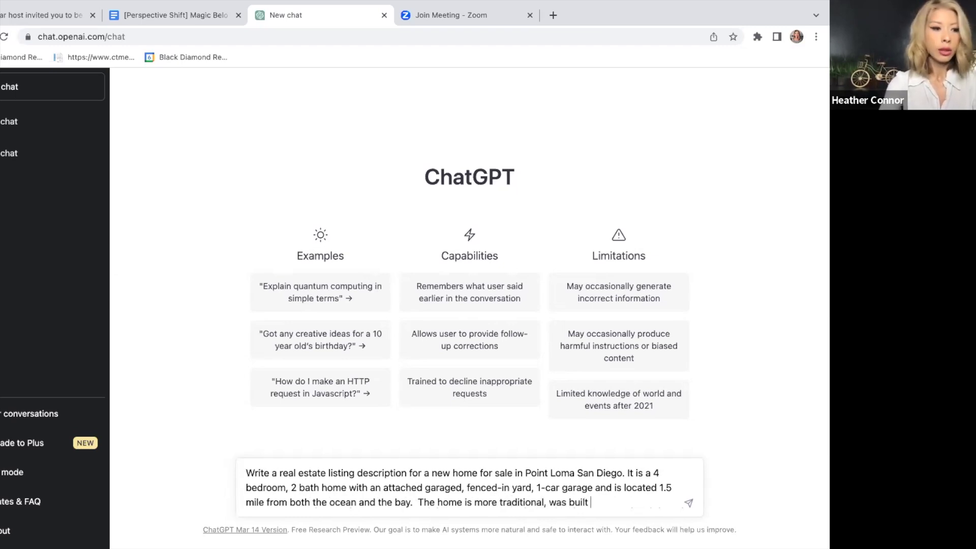
{"action": "type", "text": " in 1952 and has had upd"}
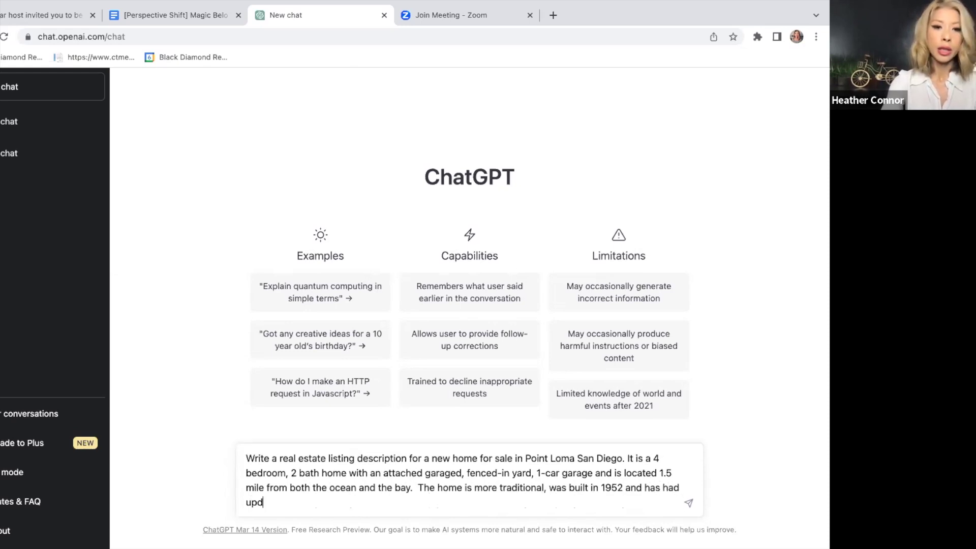
{"action": "type", "text": "ates, ne"}
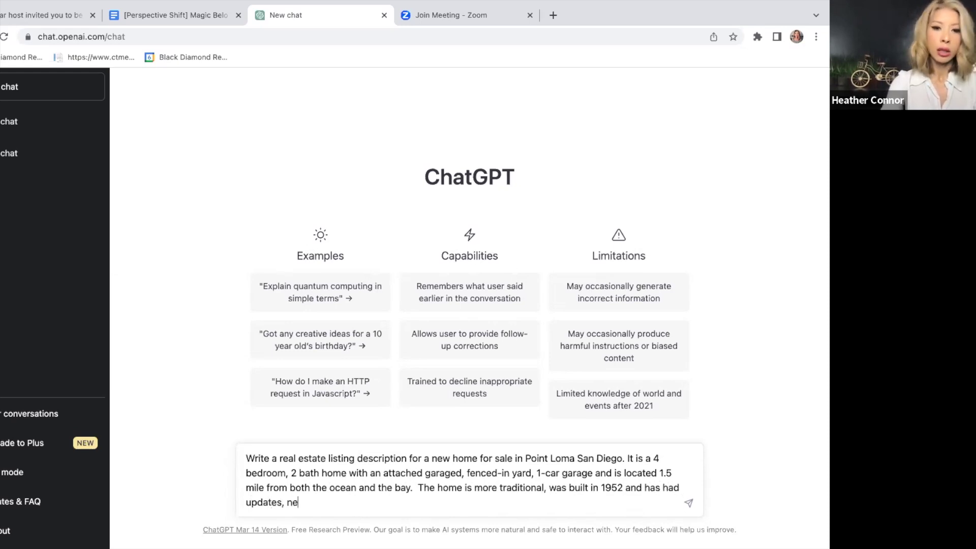
{"action": "type", "text": "w roofs, new"}
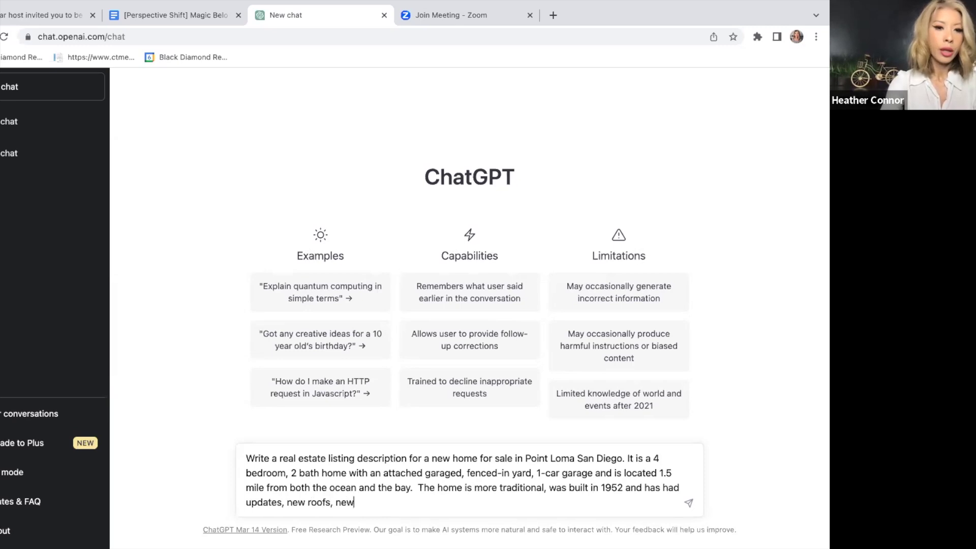
{"action": "key", "text": "BackSpace"}
{"action": "key", "text": "BackSpace"}
{"action": "key", "text": "BackSpace"}
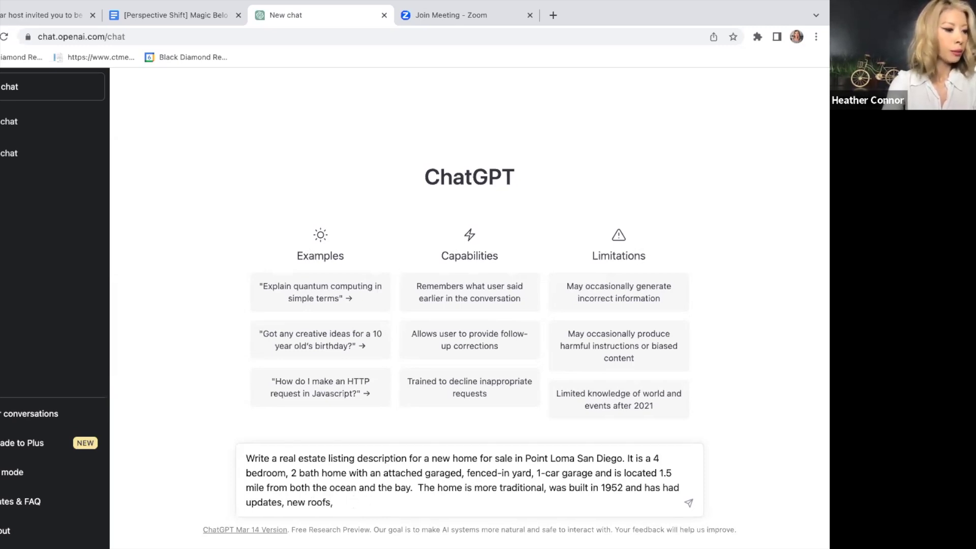
{"action": "type", "text": "roofs, new sewer line 3 ye"}
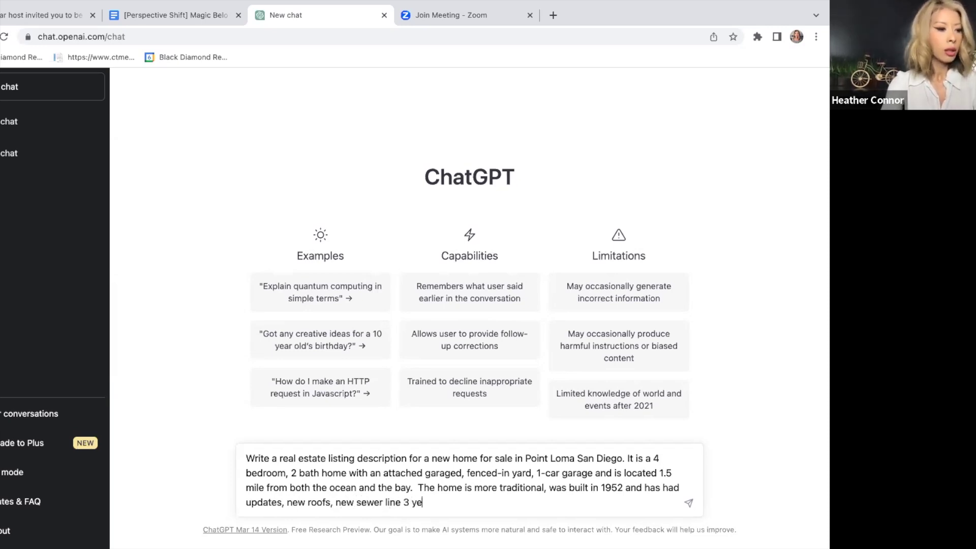
{"action": "type", "text": "ars ago, new carpet"}
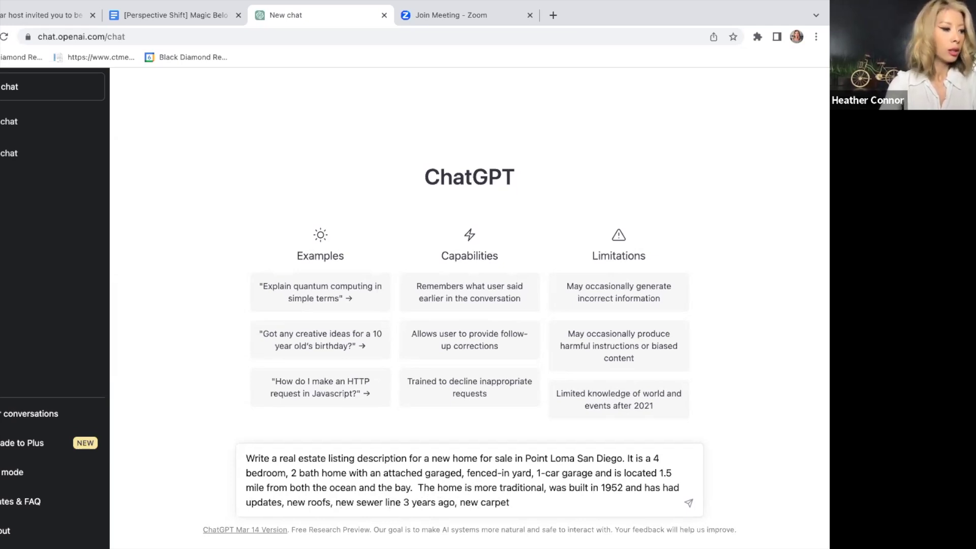
{"action": "type", "text": " and paint.  Move"}
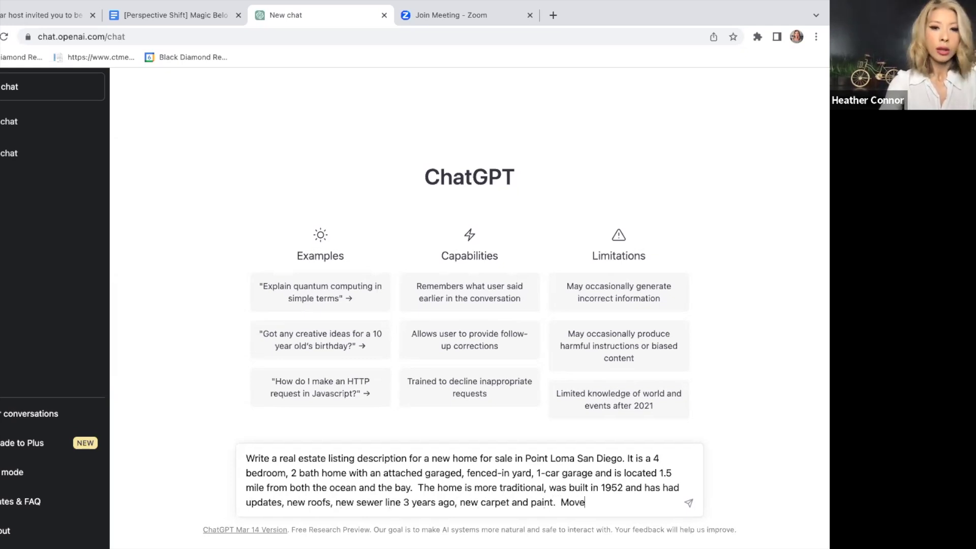
{"action": "type", "text": "-in ready "}
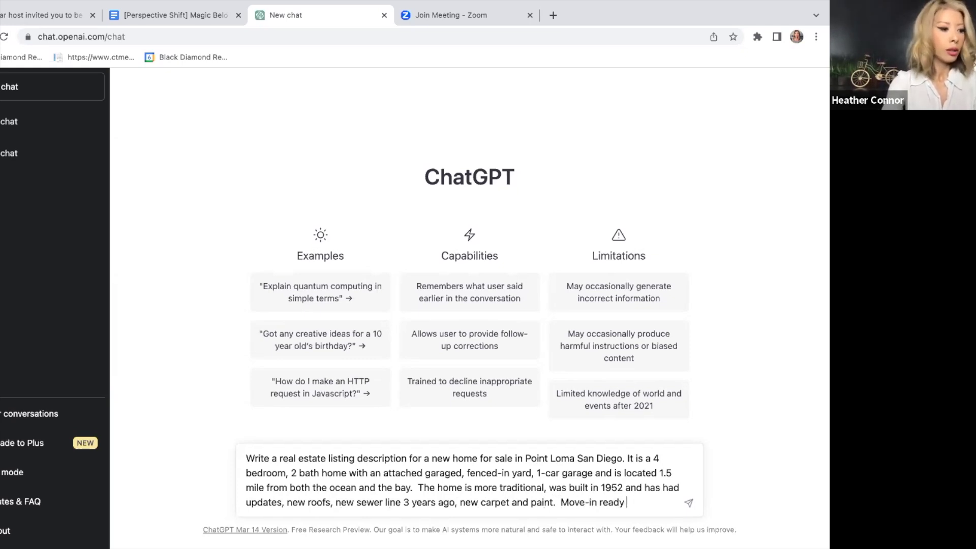
{"action": "type", "text": "and owner financing is "}
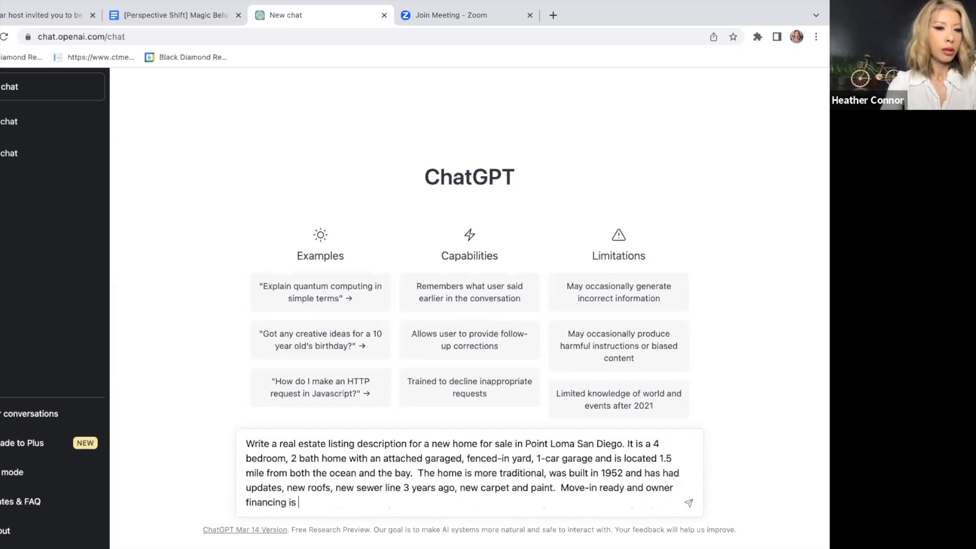
{"action": "type", "text": "possible. Write in a sim"}
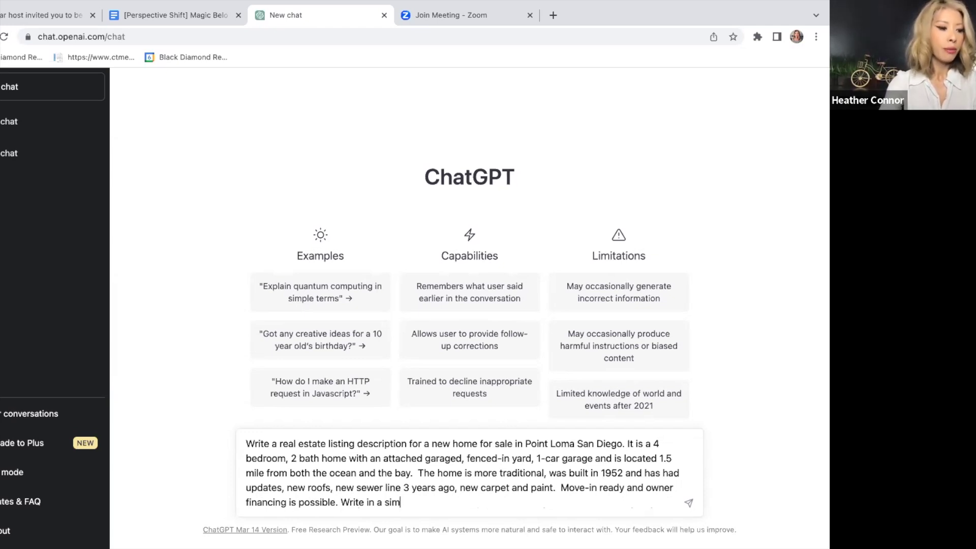
{"action": "type", "text": "ple, clear, personal"}
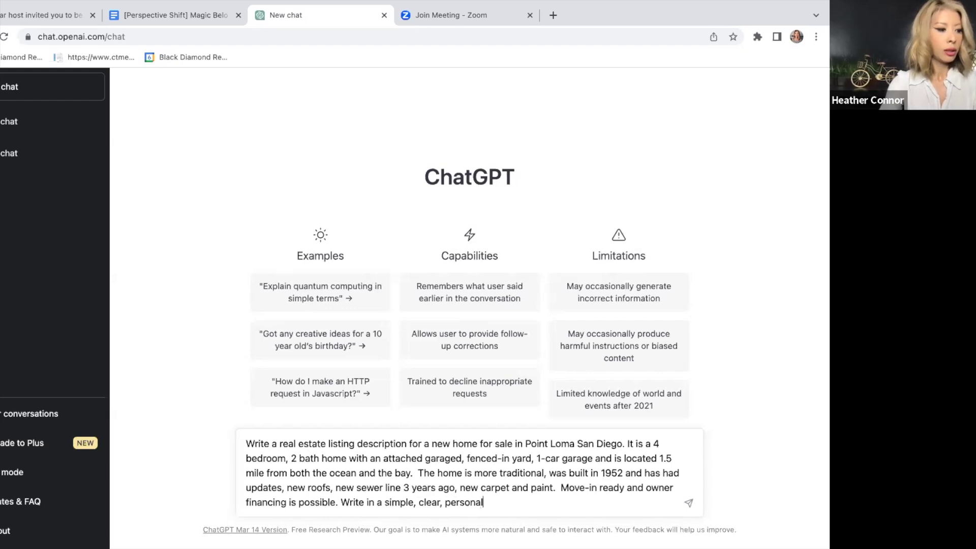
{"action": "type", "text": " manner."}
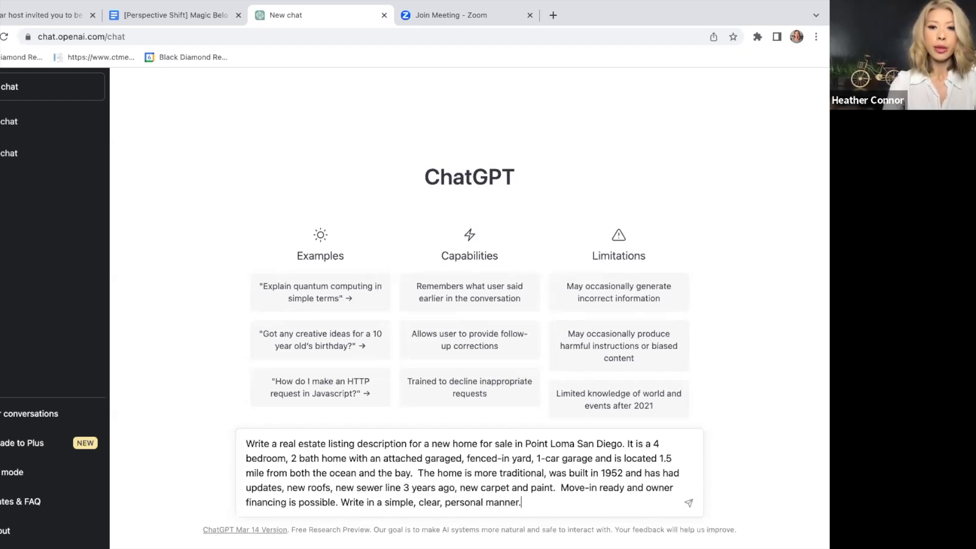
- Submit the Point Loma listing prompt and let ChatGPT generate the full description
{"action": "key", "text": "Return"}
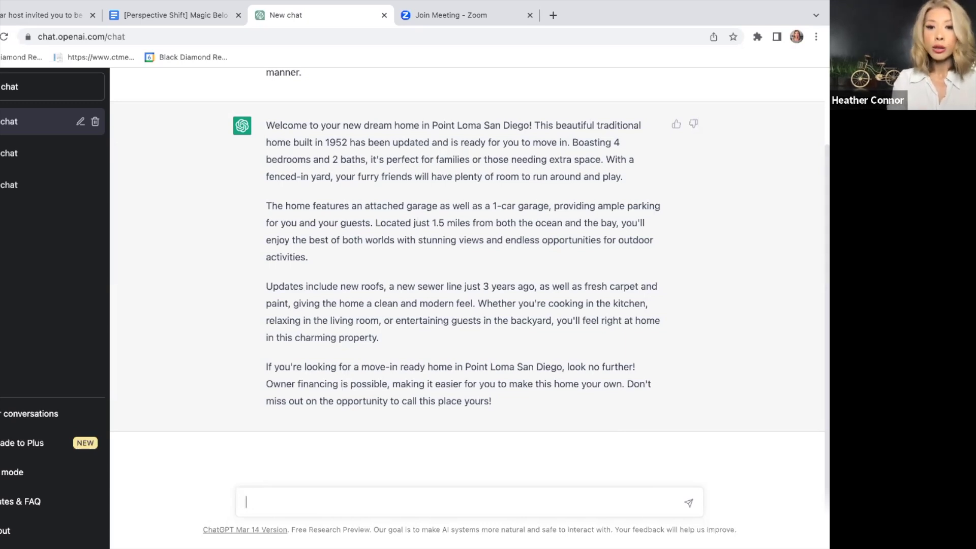
- Ask ChatGPT to make the listing twice as long with some nice descriptive verbiage
{"action": "type", "text": "This is great, can you make the description twice as long"}
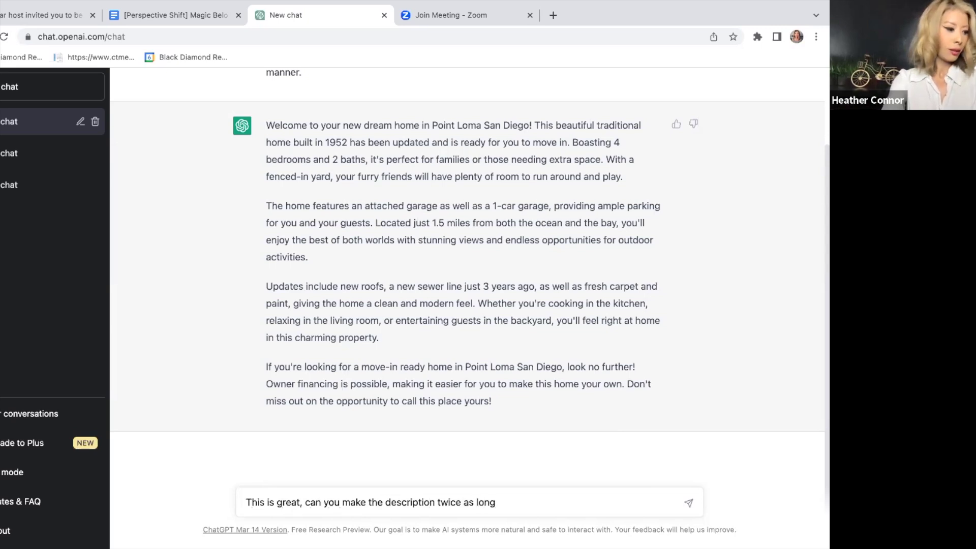
{"action": "type", "text": " and"}
{"action": "type", "text": " add s"}
{"action": "key", "text": "BackSpace"}
{"action": "type", "text": "add some nice"}
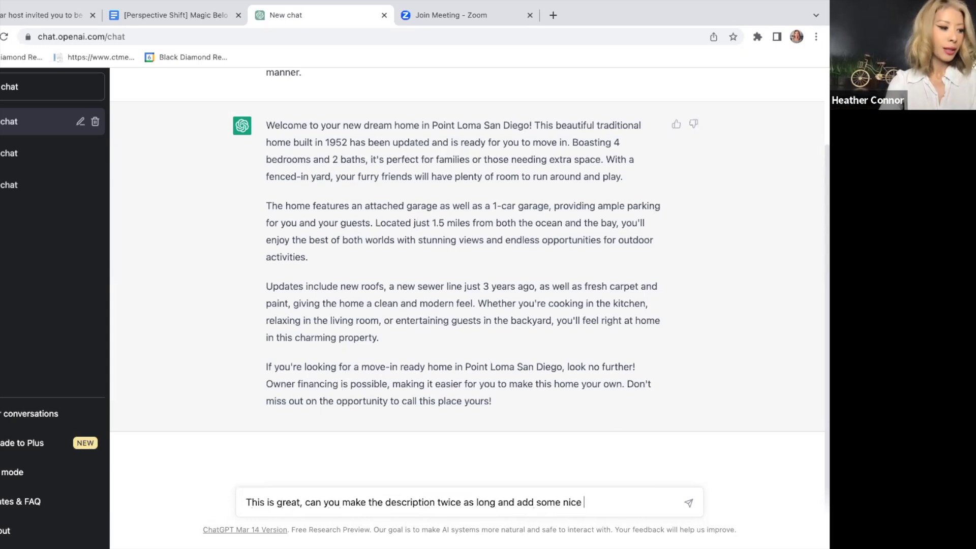
{"action": "type", "text": " descriptive"}
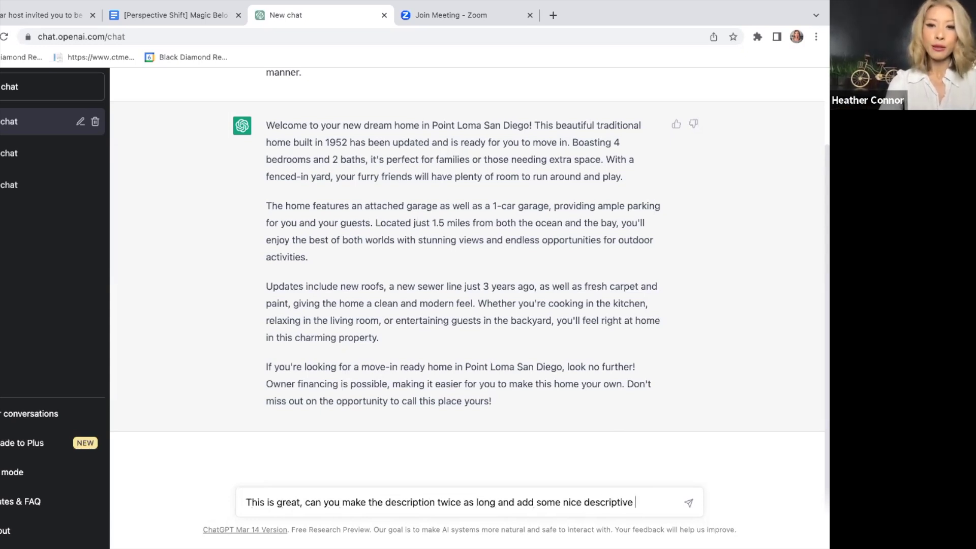
{"action": "type", "text": " verbiage."}
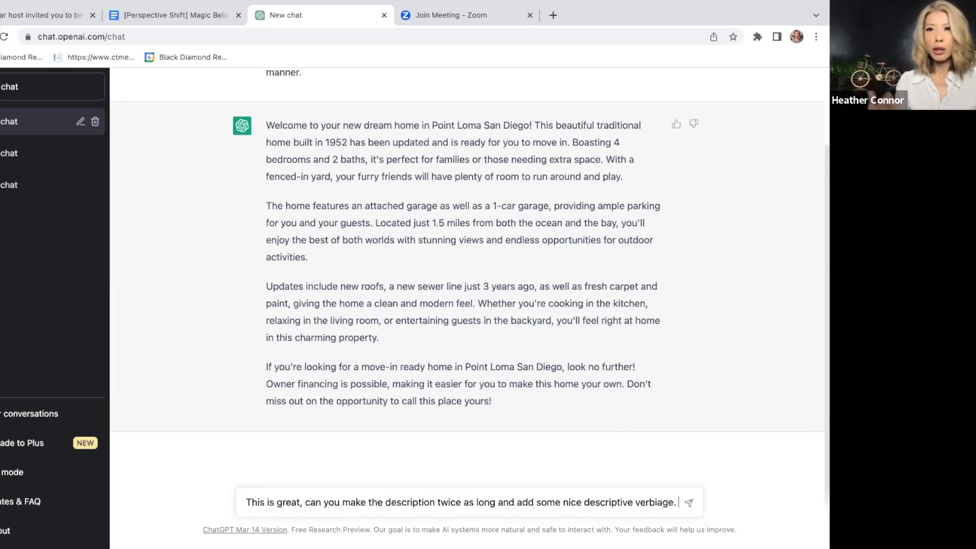
{"action": "key", "text": "Return"}
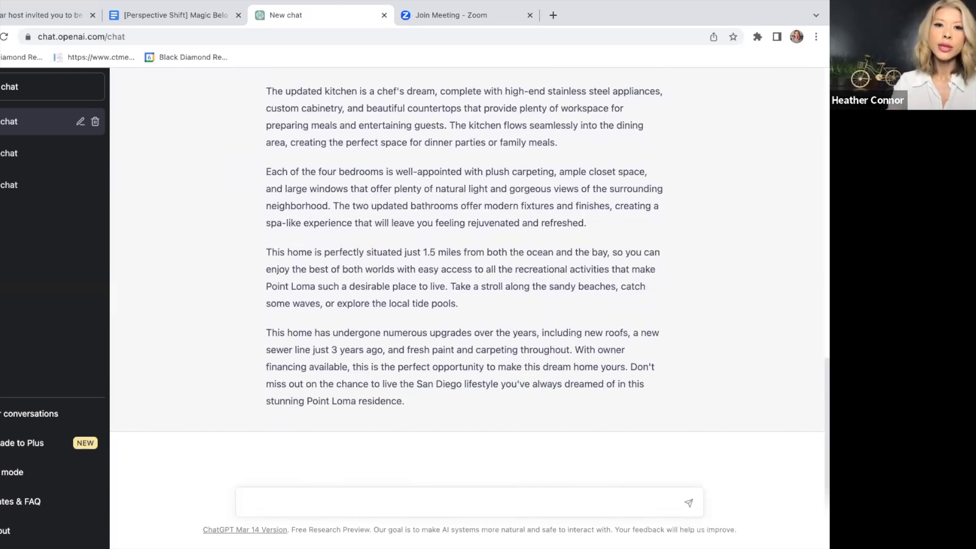
{"action": "scroll", "coordinate": [359, 288], "scroll_direction": "up", "scroll_amount": 5}
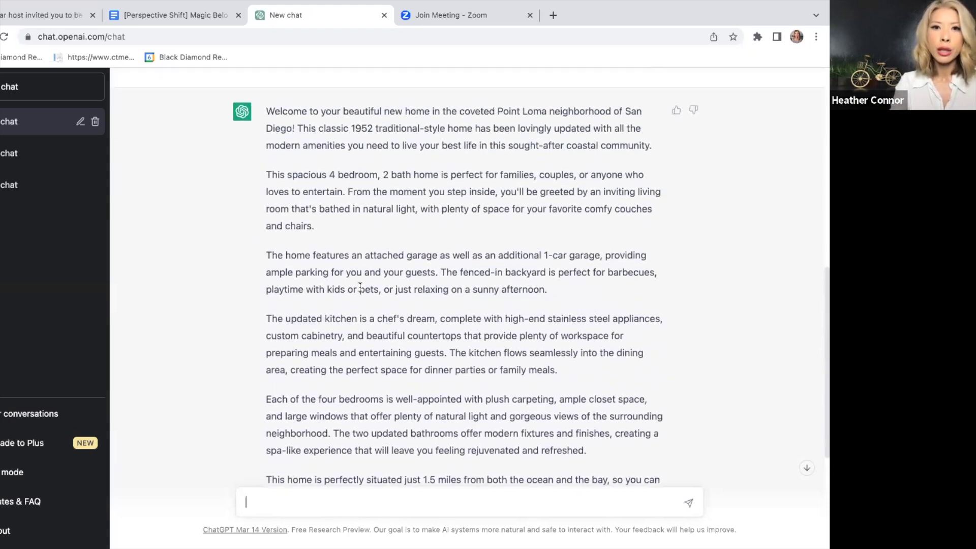
{"action": "scroll", "coordinate": [360, 288], "scroll_direction": "down", "scroll_amount": 1}
{"action": "scroll", "coordinate": [360, 288], "scroll_direction": "down", "scroll_amount": 1}
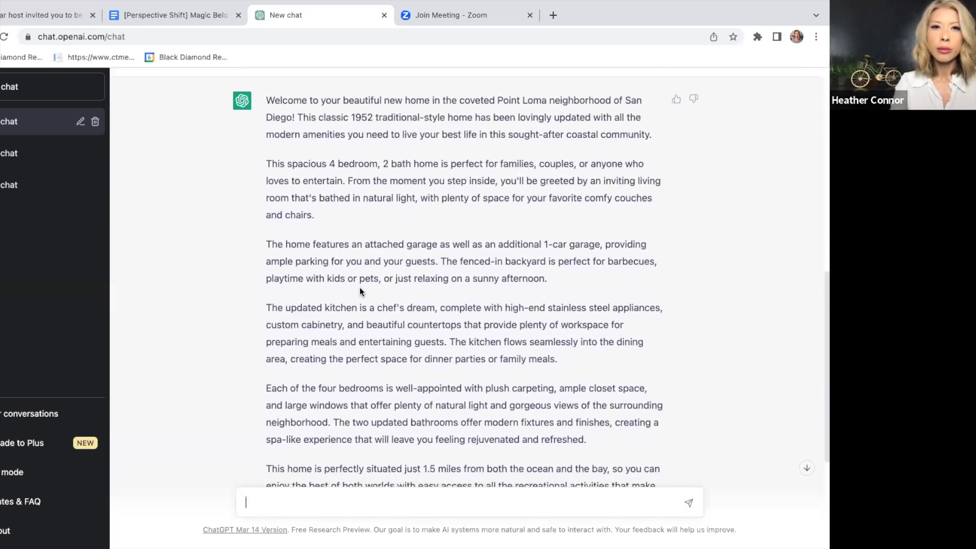
{"action": "scroll", "coordinate": [360, 290], "scroll_direction": "down", "scroll_amount": 2}
{"action": "scroll", "coordinate": [360, 288], "scroll_direction": "down", "scroll_amount": 1}
{"action": "scroll", "coordinate": [360, 288], "scroll_direction": "up", "scroll_amount": 3}
{"action": "scroll", "coordinate": [360, 291], "scroll_direction": "up", "scroll_amount": 2}
{"action": "scroll", "coordinate": [360, 291], "scroll_direction": "down", "scroll_amount": 2}
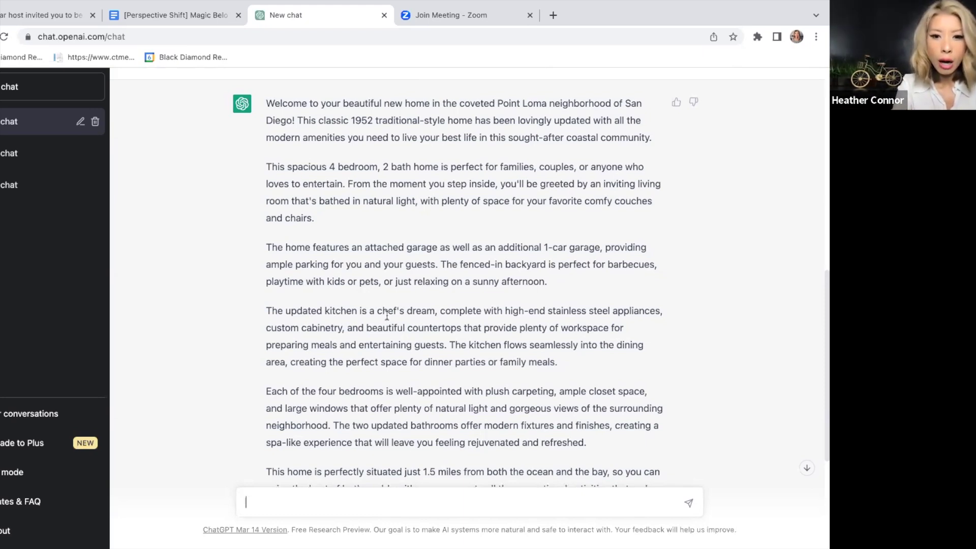
{"action": "scroll", "coordinate": [387, 316], "scroll_direction": "down", "scroll_amount": 2}
{"action": "scroll", "coordinate": [387, 318], "scroll_direction": "down", "scroll_amount": 2}
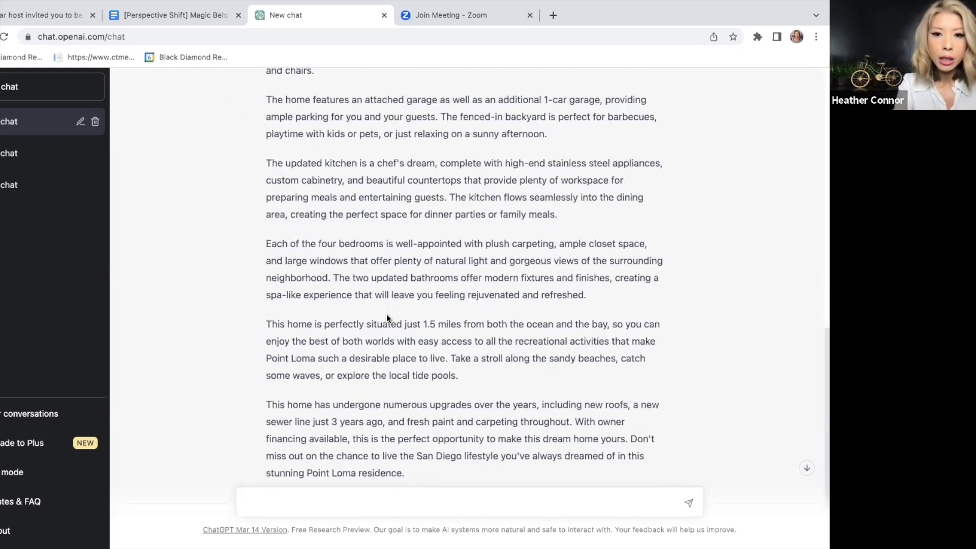
{"action": "scroll", "coordinate": [386, 315], "scroll_direction": "down", "scroll_amount": 1}
{"action": "scroll", "coordinate": [386, 314], "scroll_direction": "up", "scroll_amount": 3}
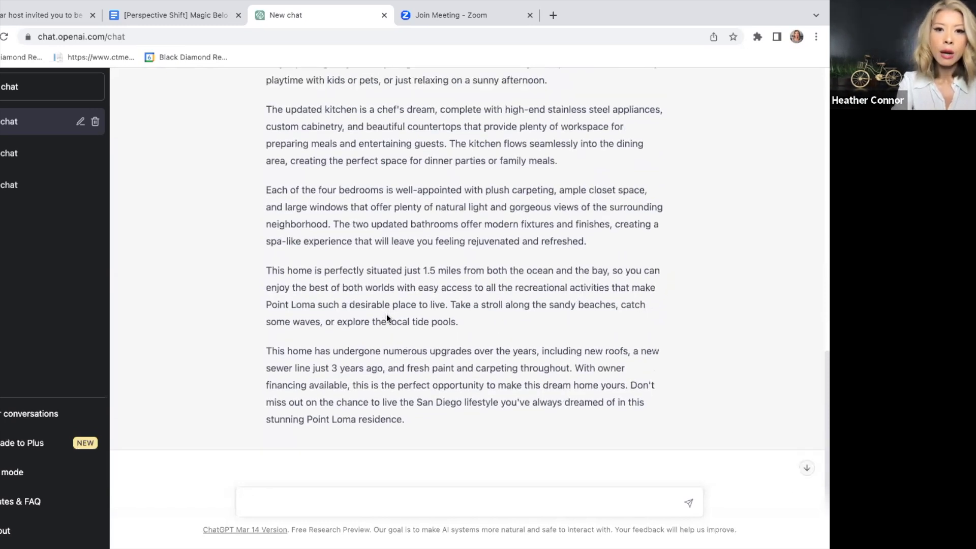
{"action": "scroll", "coordinate": [386, 316], "scroll_direction": "up", "scroll_amount": 2}
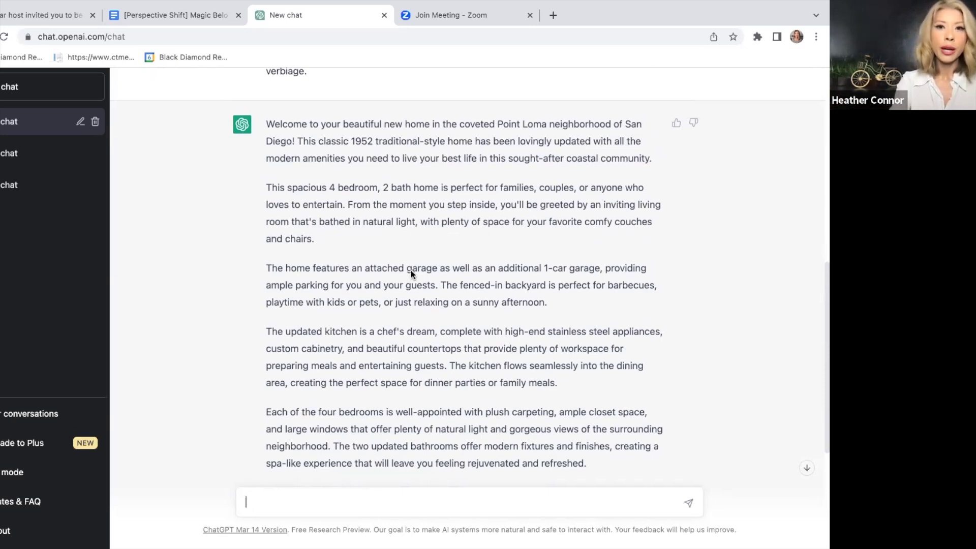
{"action": "left_click_drag", "start_coordinate": [537, 188], "coordinate": [447, 181]}
{"action": "left_click", "coordinate": [410, 230]}
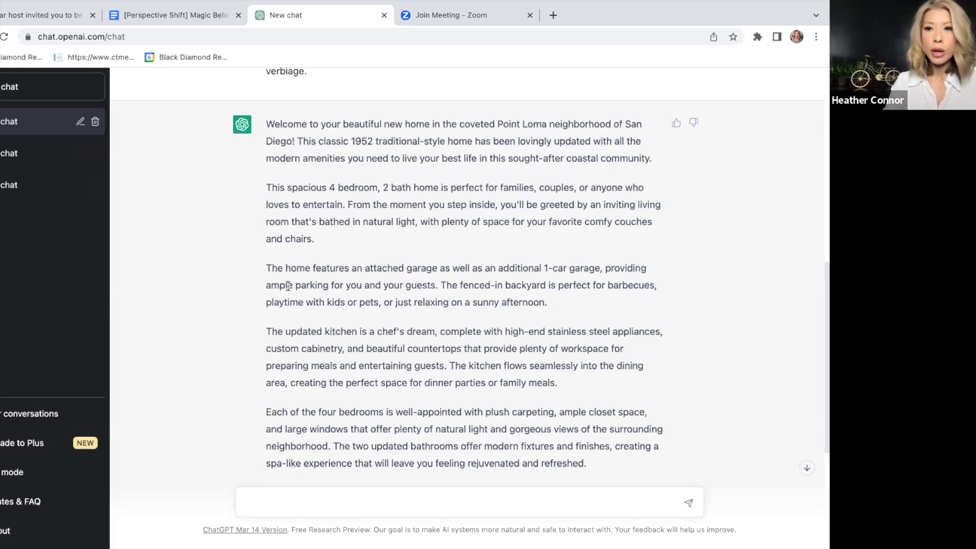
- In a new chat, type 'Can you help me create a meal plan based on seafood and is keto-friendly'
{"action": "left_click", "coordinate": [4, 90]}
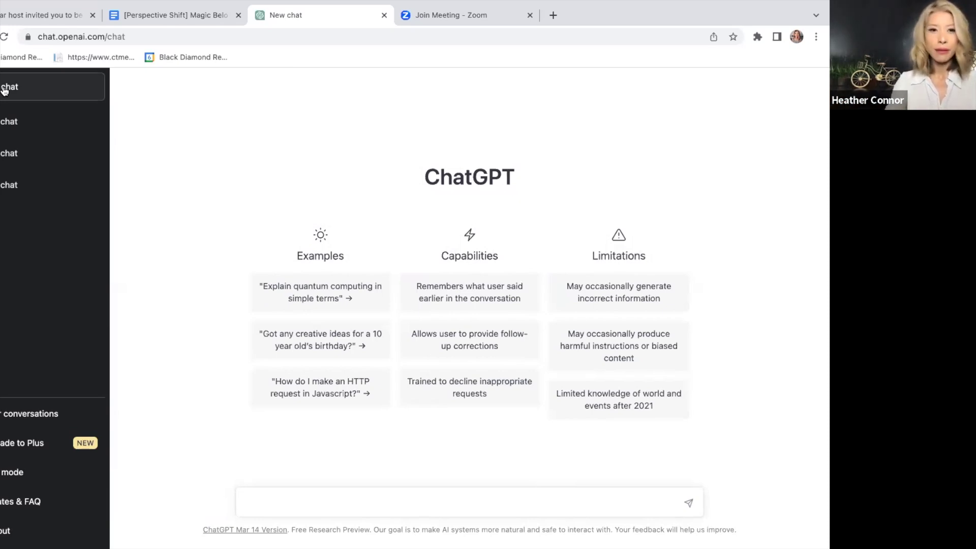
{"action": "left_click", "coordinate": [263, 501]}
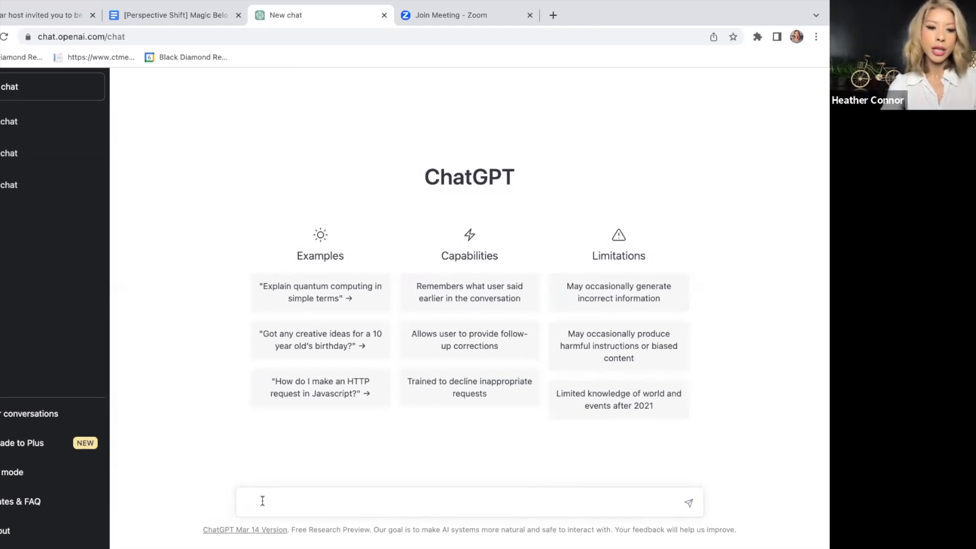
{"action": "type", "text": "Can yo"}
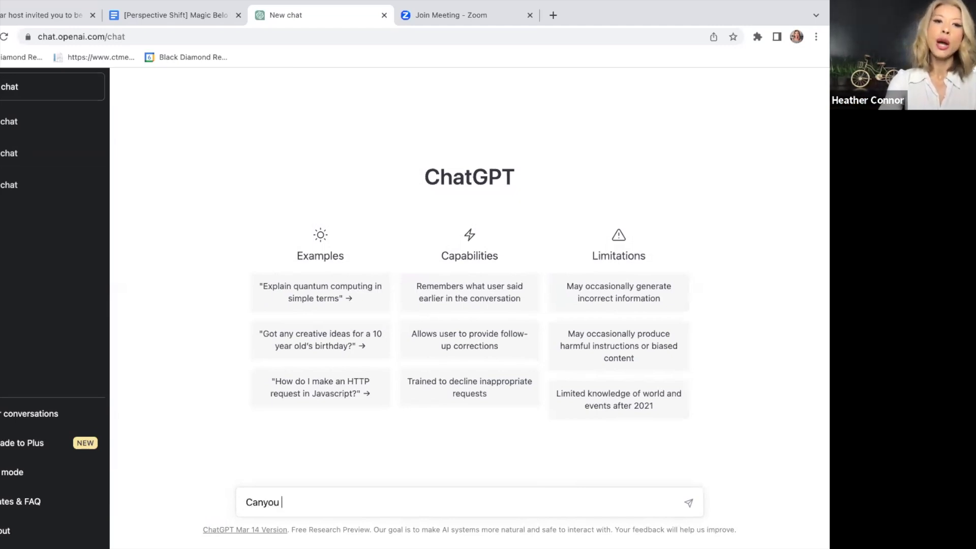
{"action": "key", "text": "BackSpace"}
{"action": "key", "text": "BackSpace"}
{"action": "type", "text": "you ple"}
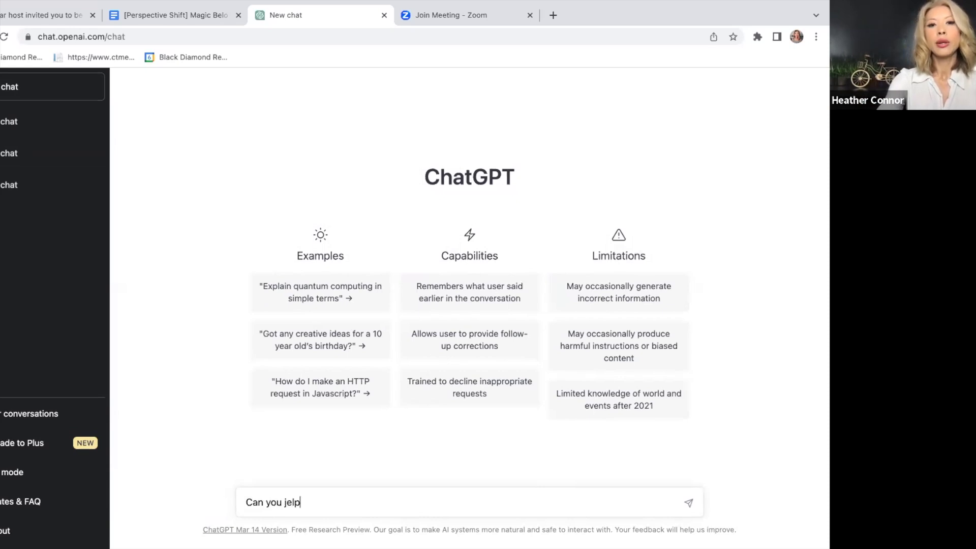
{"action": "key", "text": "BackSpace"}
{"action": "key", "text": "BackSpace"}
{"action": "key", "text": "BackSpace"}
{"action": "key", "text": "BackSpace"}
{"action": "type", "text": "help m"}
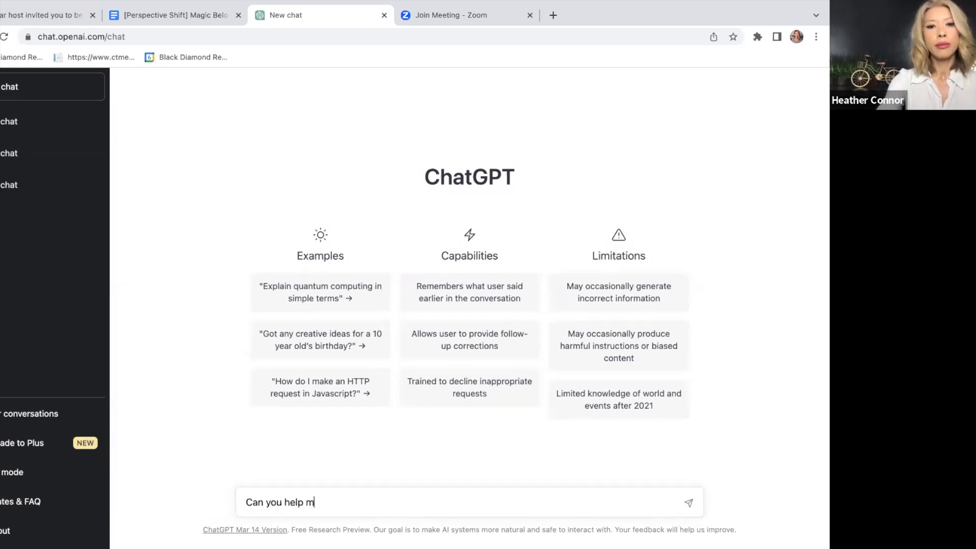
{"action": "type", "text": "e create a meal "}
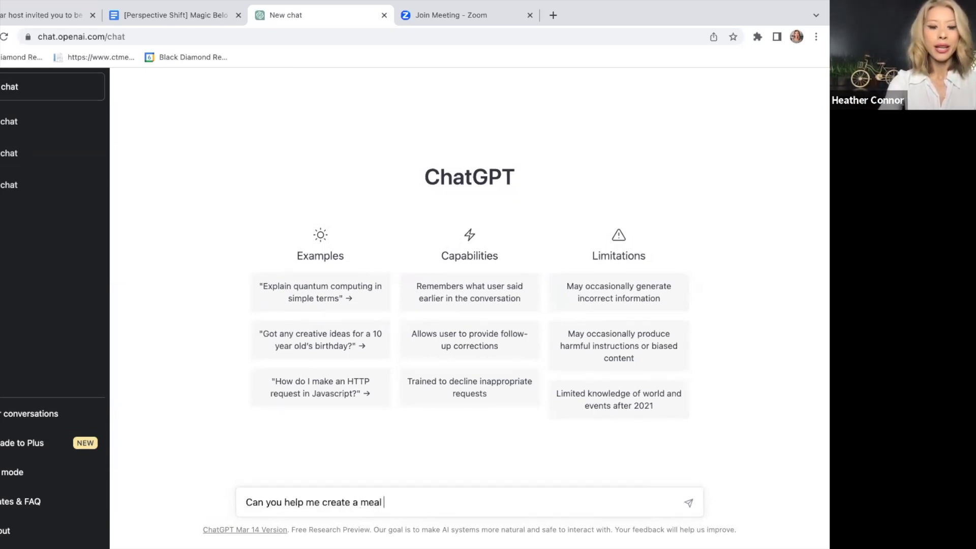
{"action": "type", "text": "plan is based on seafood and is keto-friendly"}
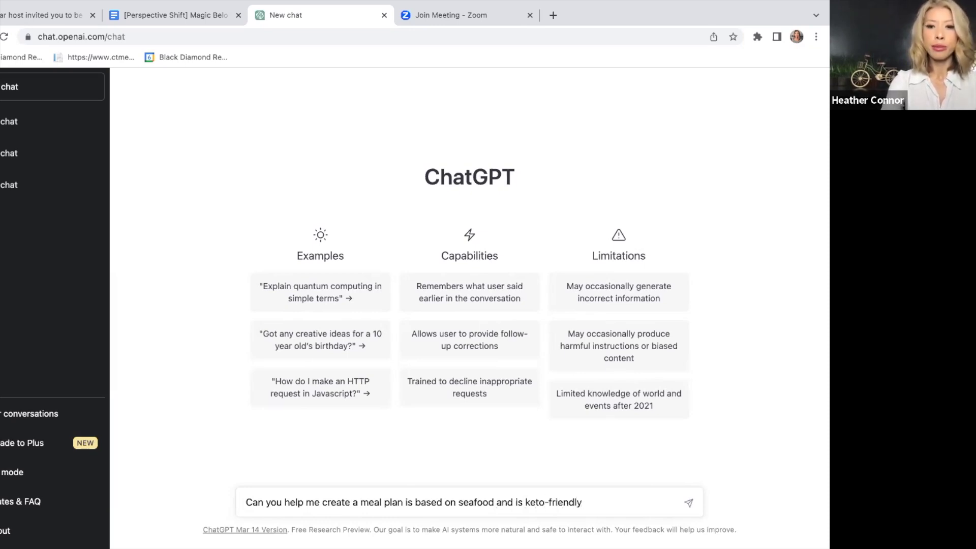
- Send the meal plan request and receive a five-day seafood keto plan with three meals daily
{"action": "key", "text": "Return"}
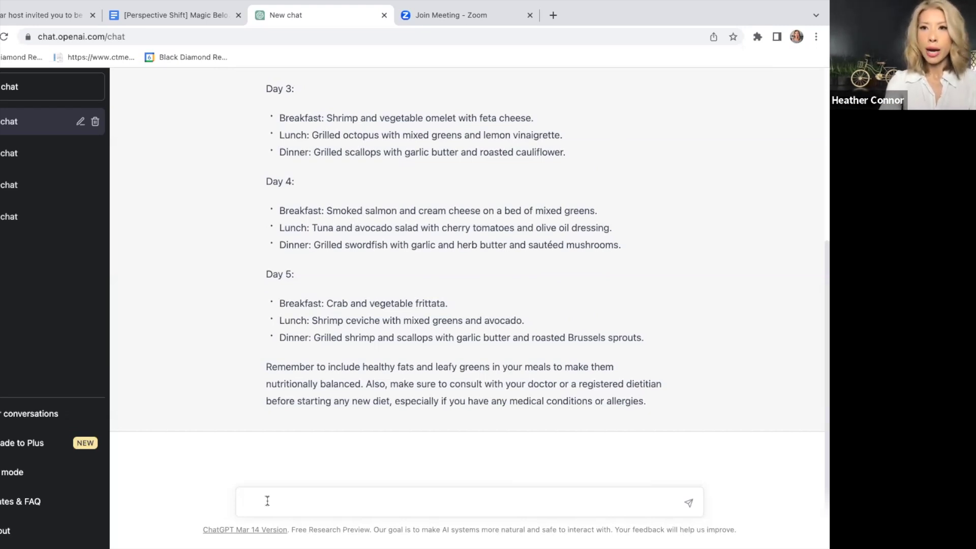
- Request a shopping list for the above meal plans for two adults
{"action": "type", "text": "Can you create a shopping list f"}
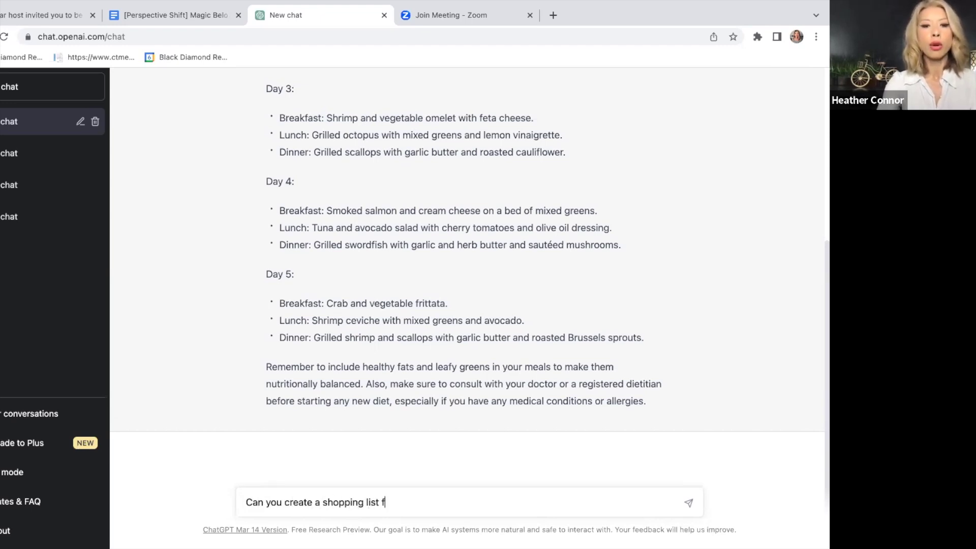
{"action": "type", "text": "or me for the above"}
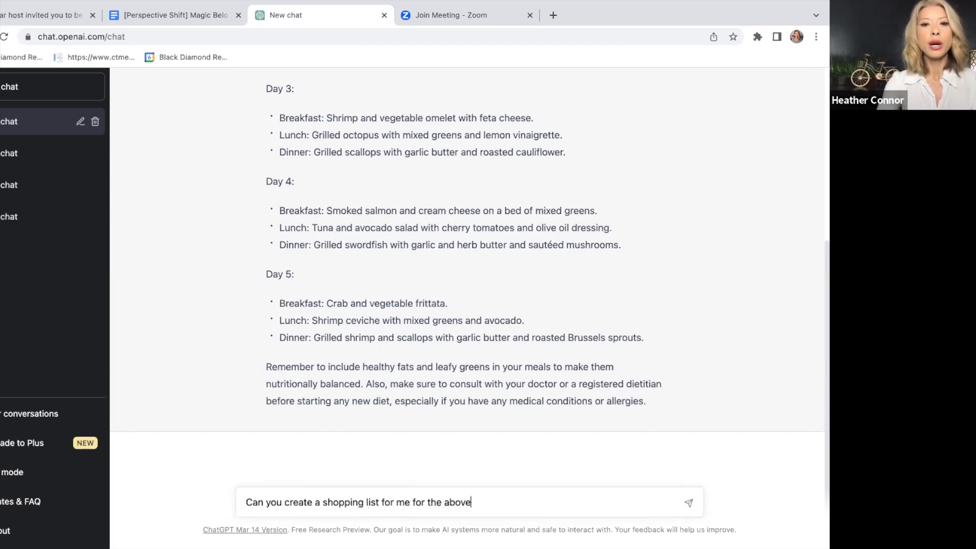
{"action": "type", "text": " meal plans for two adults"}
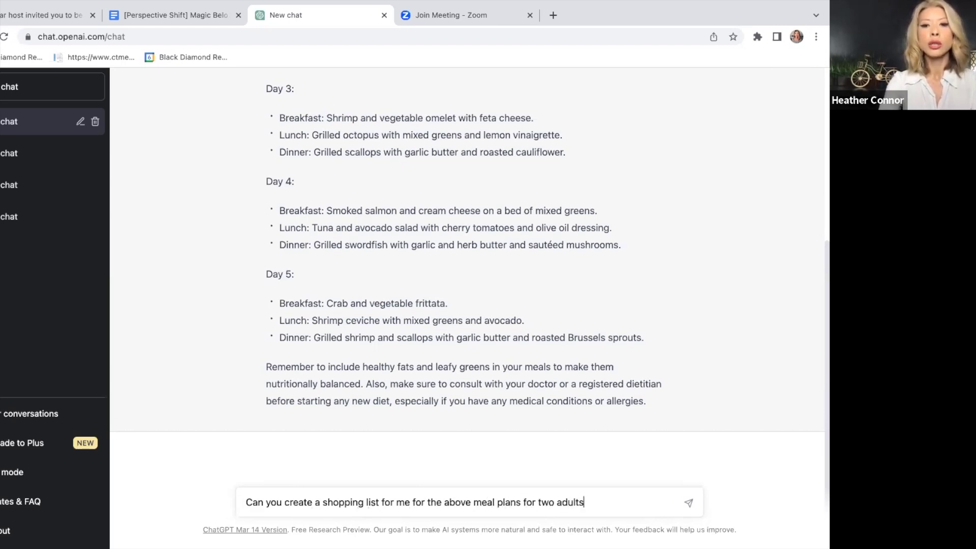
{"action": "key", "text": "Return"}
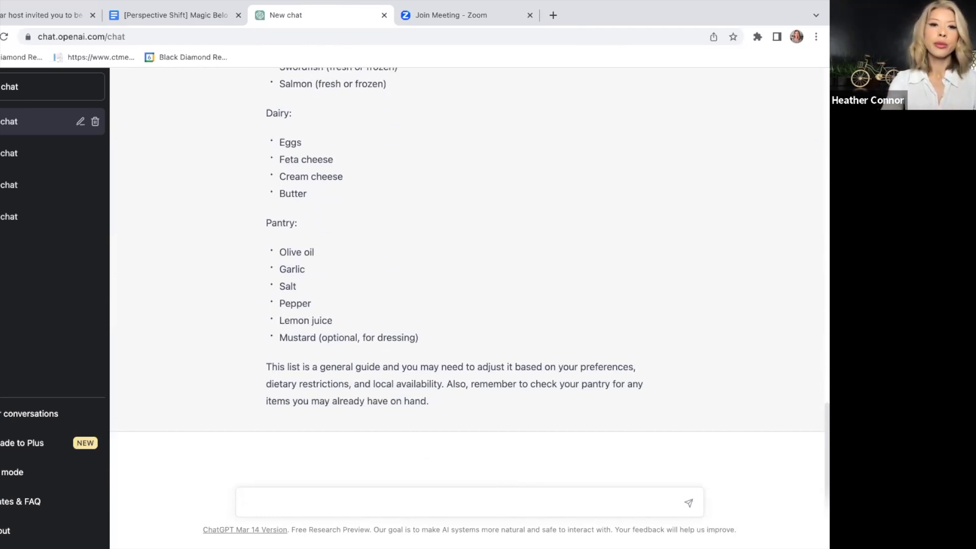
- Ask ChatGPT to update the shopping list for two adults with approximate amounts of each item
{"action": "type", "text": "Can you update teh"}
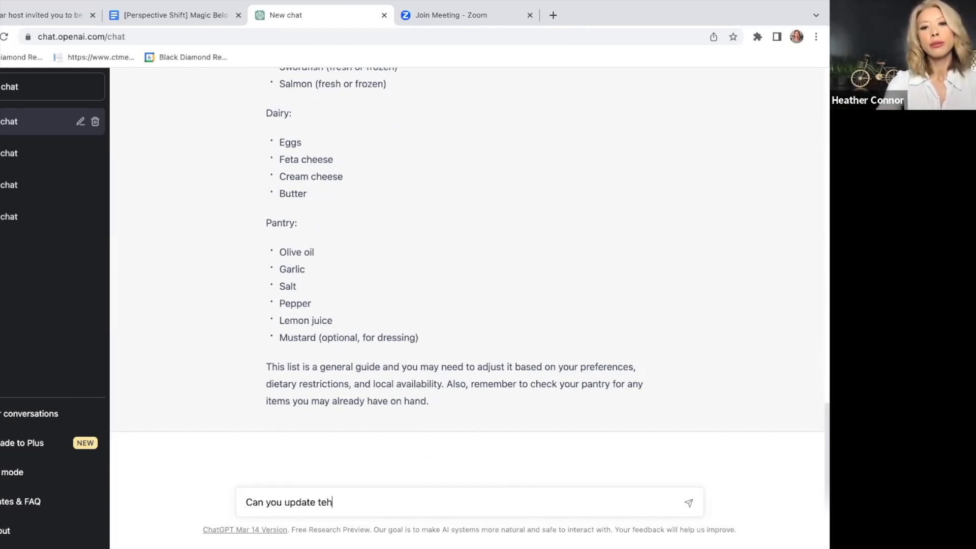
{"action": "type", "text": " shopping list so it is"}
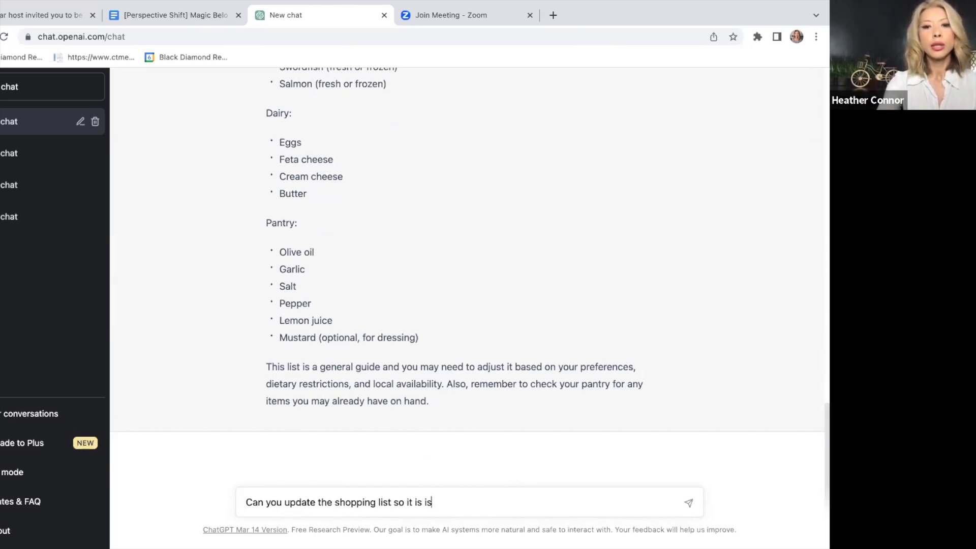
{"action": "type", "text": " still for"}
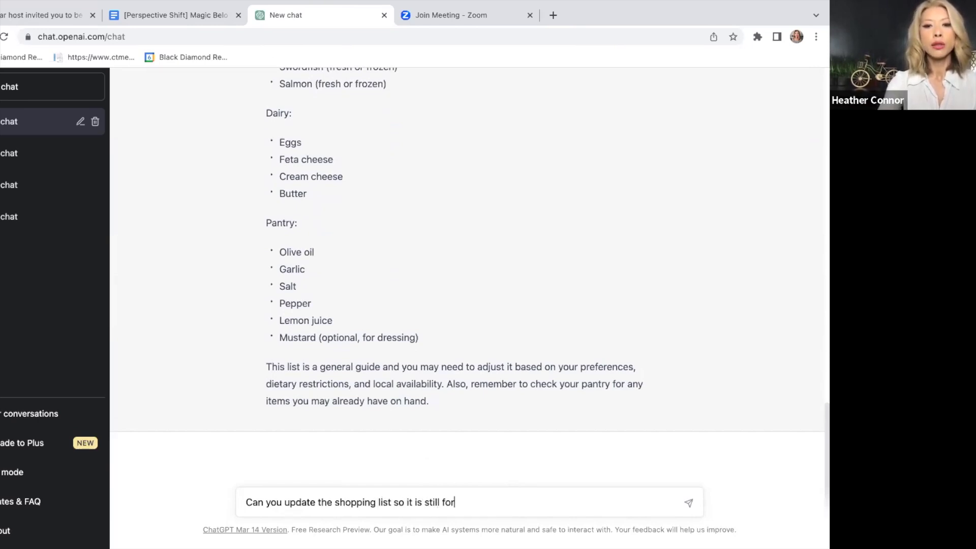
{"action": "type", "text": " two adults howe"}
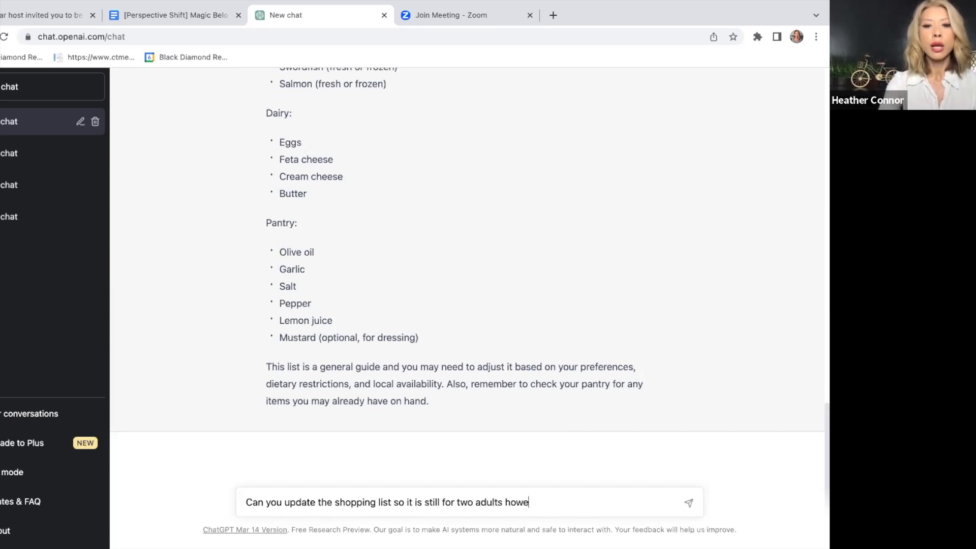
{"action": "type", "text": "ver include"}
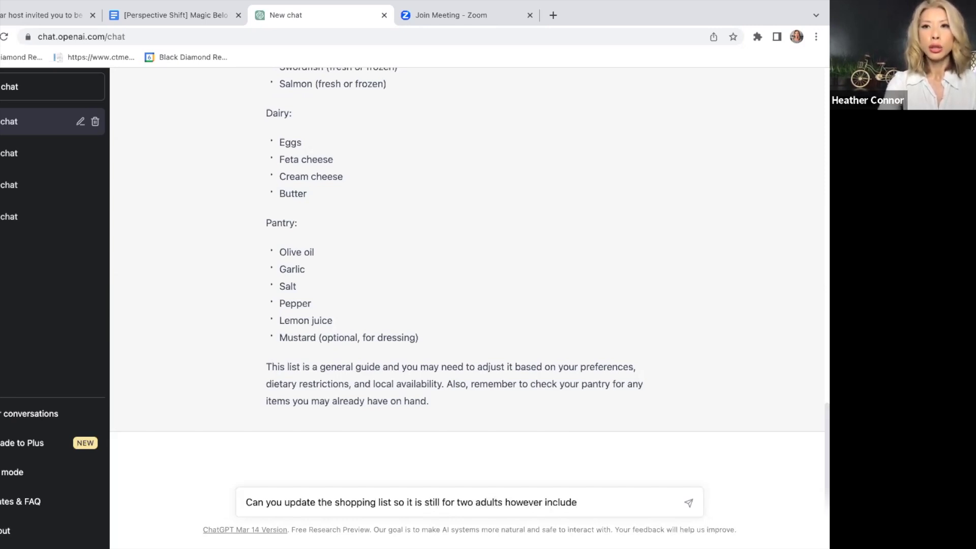
{"action": "type", "text": " the appro"}
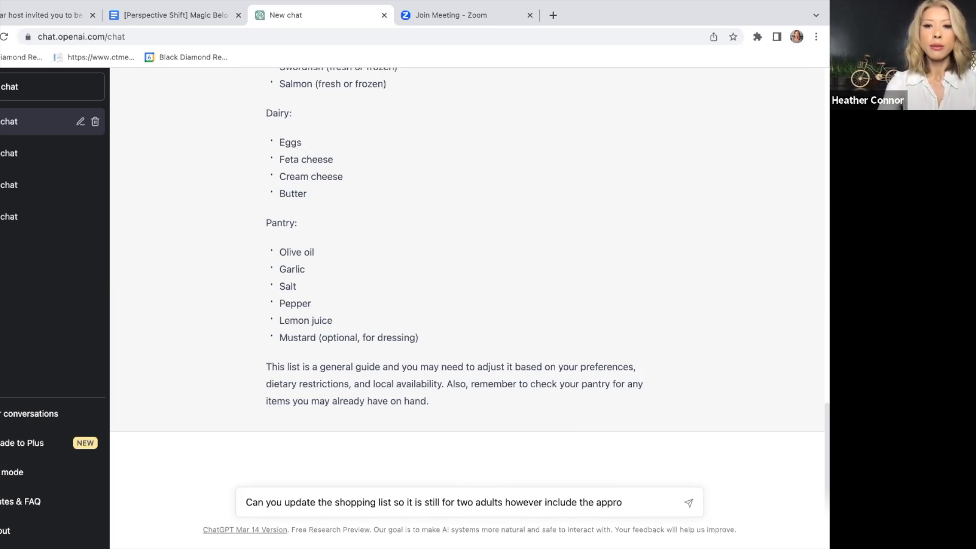
{"action": "type", "text": "ximate amount "}
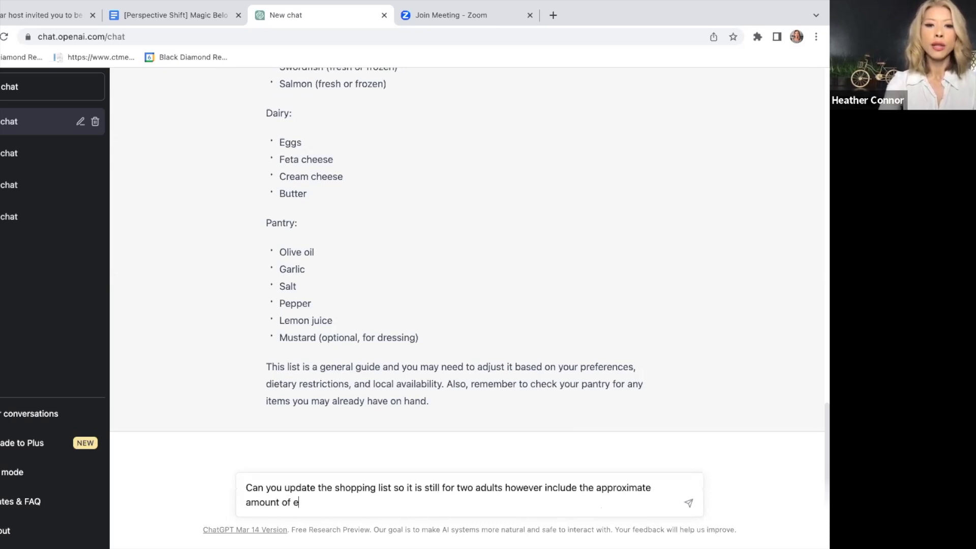
{"action": "type", "text": "of each ingr"}
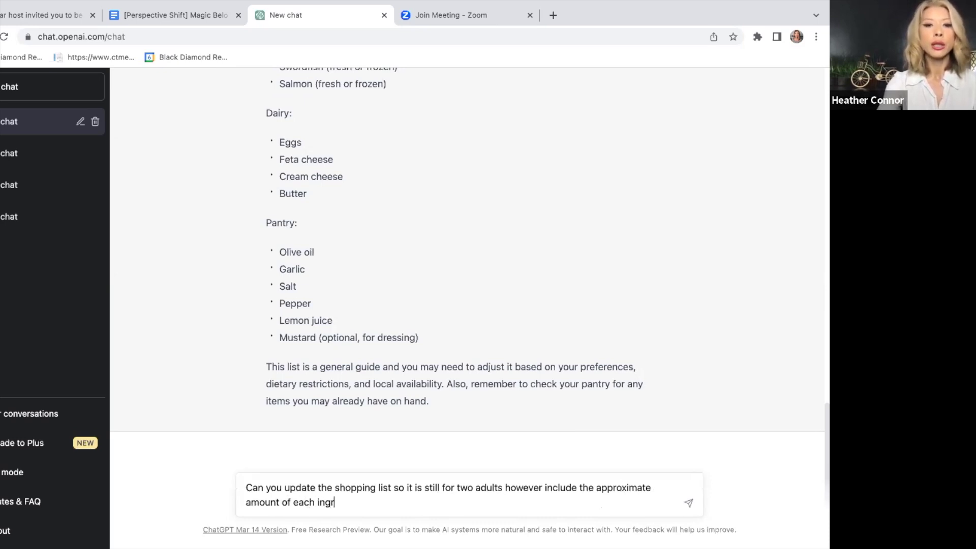
{"action": "key", "text": "BackSpace"}
{"action": "key", "text": "BackSpace"}
{"action": "key", "text": "BackSpace"}
{"action": "type", "text": "tem that I should"}
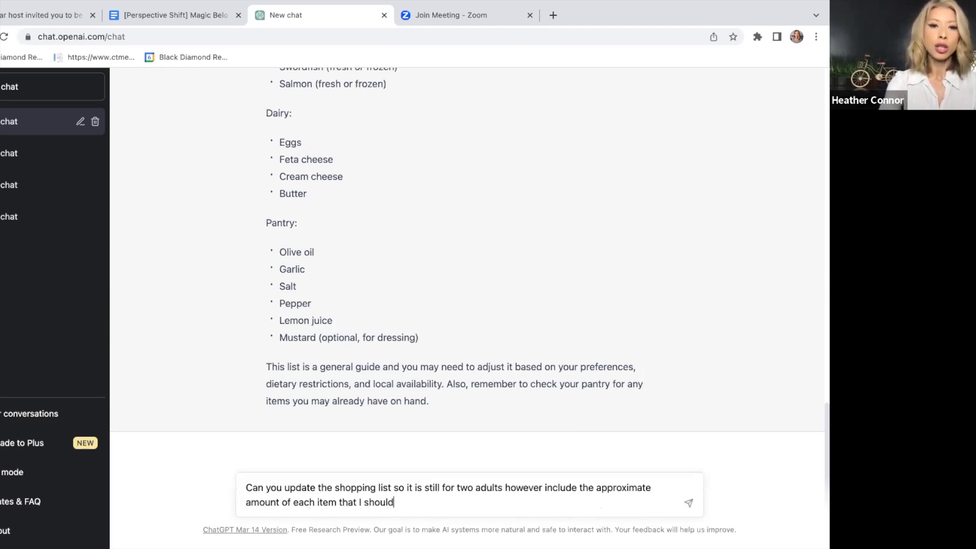
{"action": "type", "text": " get"}
{"action": "key", "text": "Return"}
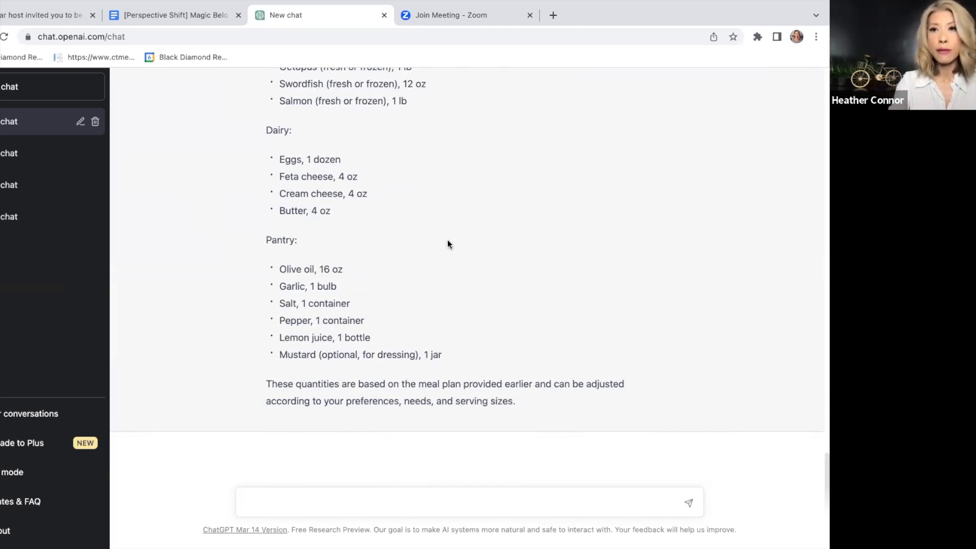
- Scroll back up the chat toward the start of the seafood keto meal plan
{"action": "scroll", "coordinate": [447, 241], "scroll_direction": "up", "scroll_amount": 15}
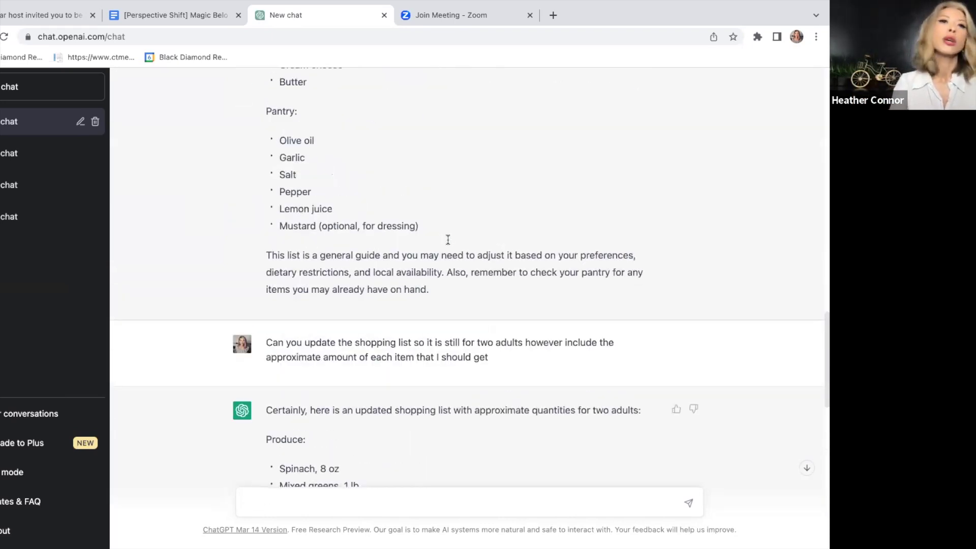
{"action": "scroll", "coordinate": [447, 240], "scroll_direction": "up", "scroll_amount": 15}
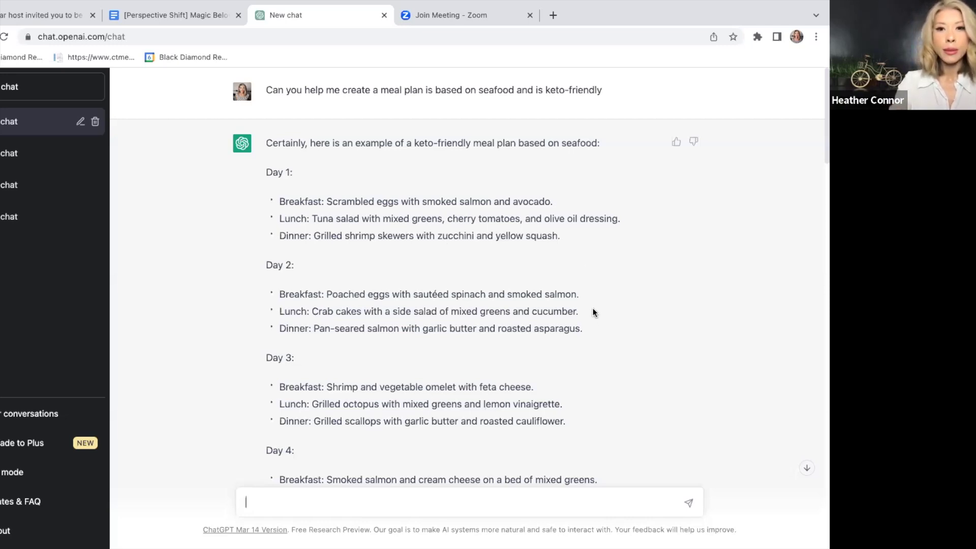
- Request the recipe for the copied Day 2 lunch line: crab cakes with mixed greens and cucumber salad
{"action": "left_click_drag", "start_coordinate": [504, 312], "coordinate": [313, 307]}
{"action": "key", "text": "ctrl+c"}
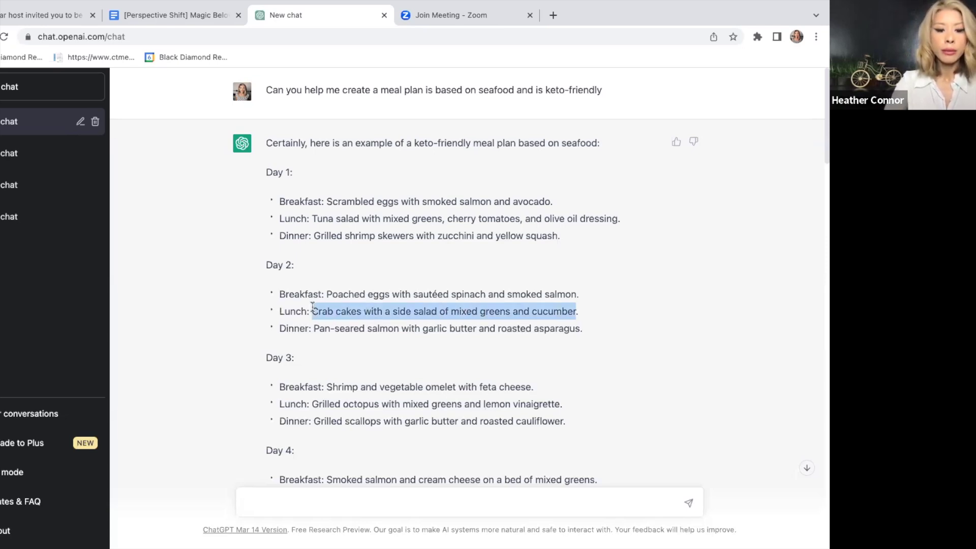
{"action": "left_click", "coordinate": [293, 508]}
{"action": "key", "text": "ctrl+v"}
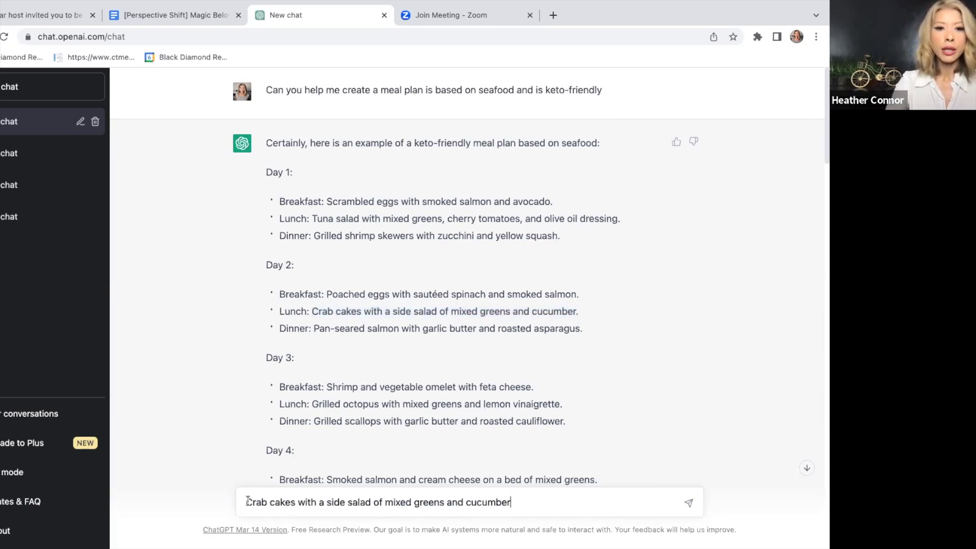
{"action": "type", "text": "Please give me the recipe for"}
{"action": "key", "text": "Return"}
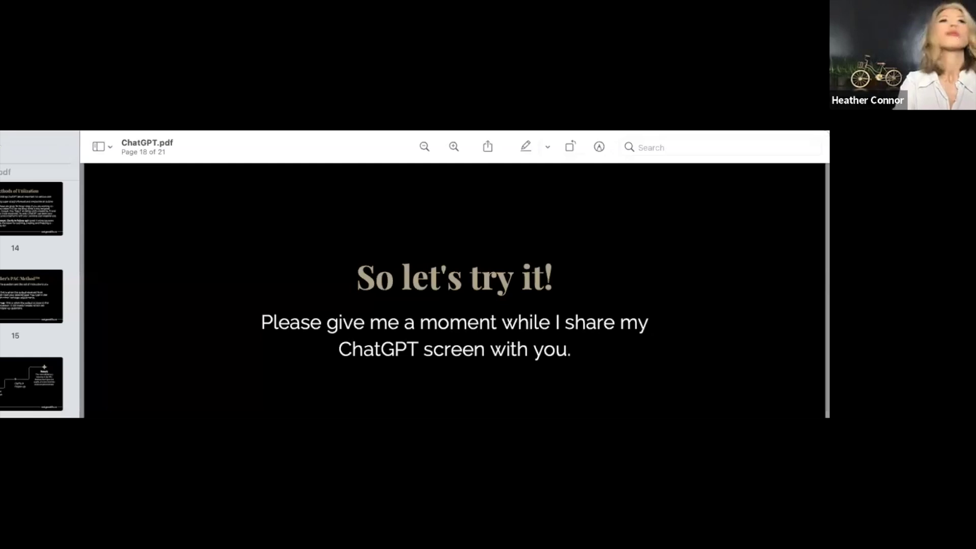
- Show the slide deck full screen and advance to page 19, 'Ethical Quandry'
{"action": "key", "text": "ctrl+super+f"}
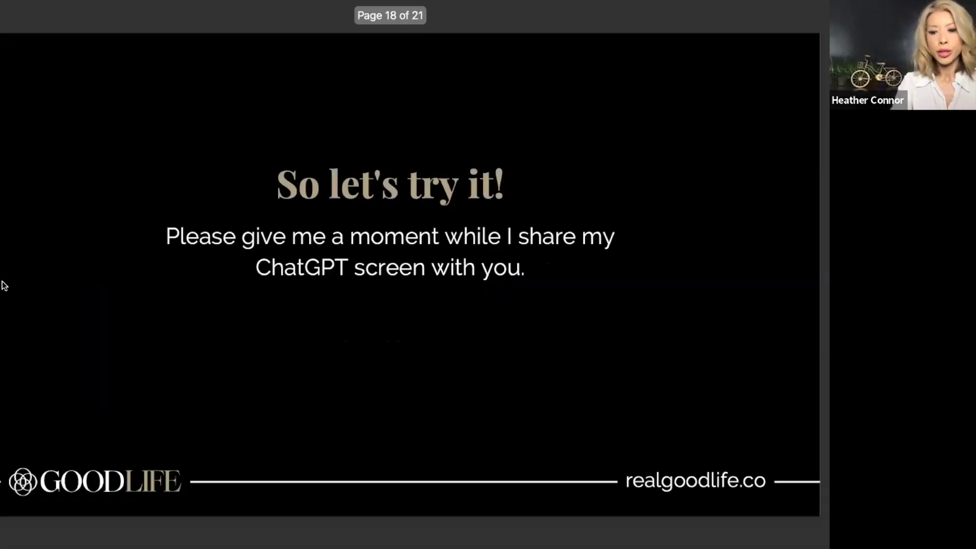
{"action": "key", "text": "Right"}
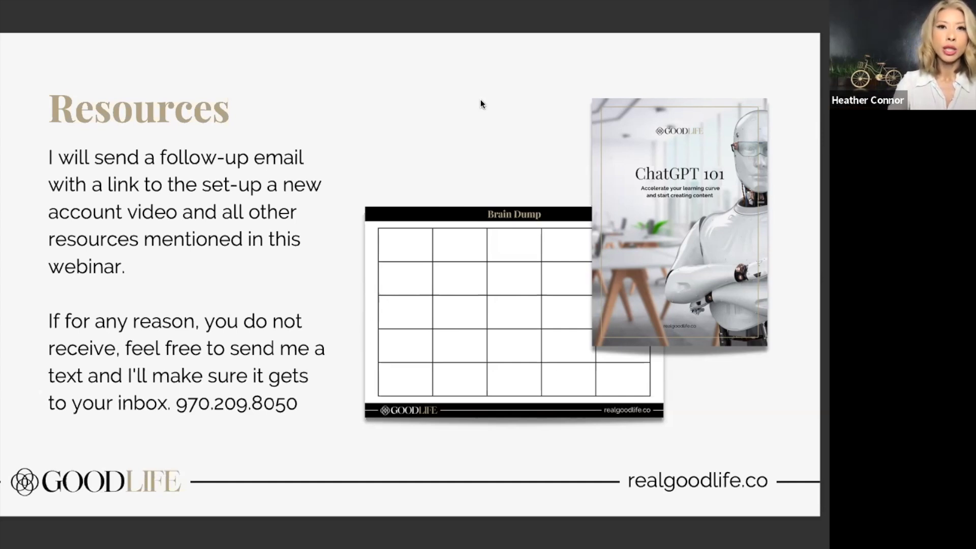
- Advance from the Resources slide to the final contact slide, page 21 of 21
{"action": "key", "text": "Right"}
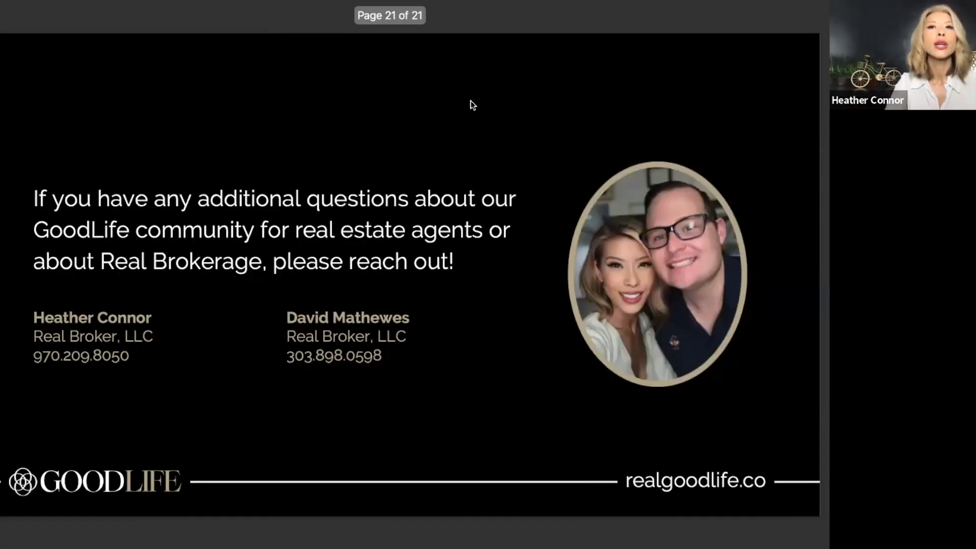